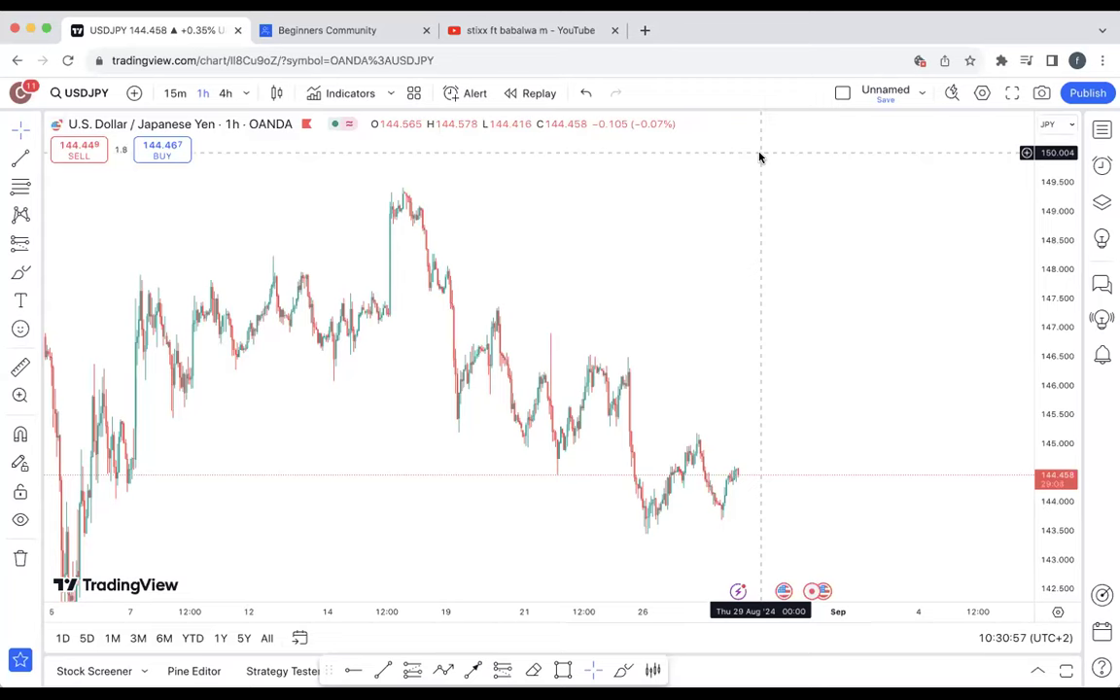
pyautogui.click(46, 30)
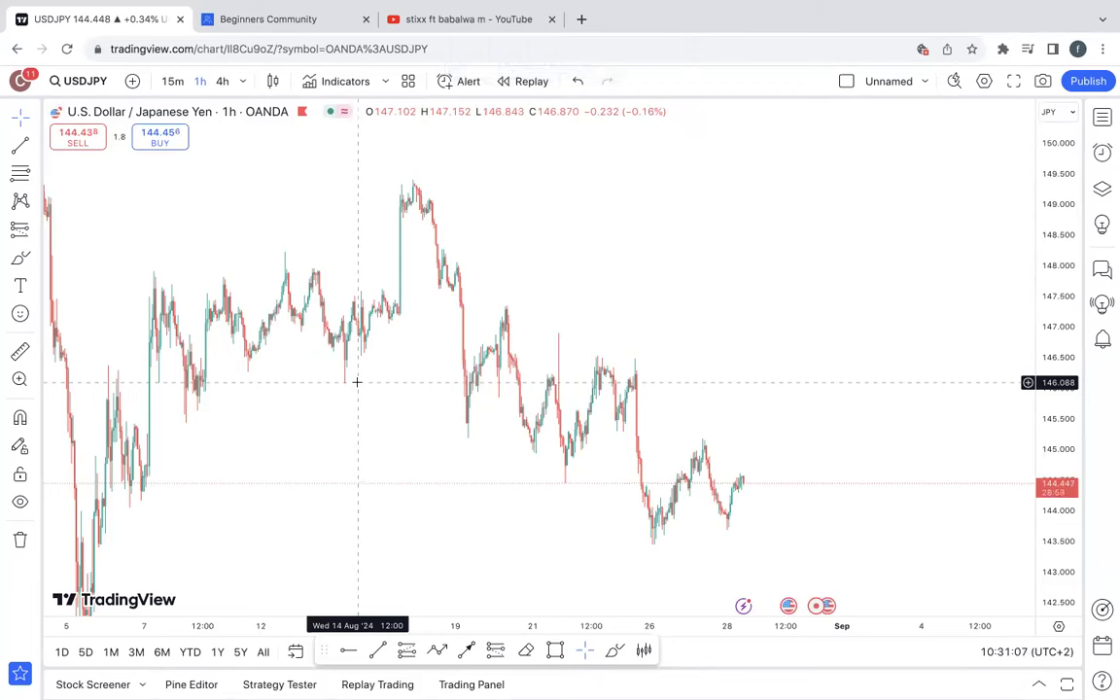
pyautogui.moveTo(782, 310); pyautogui.dragTo(646, 269)
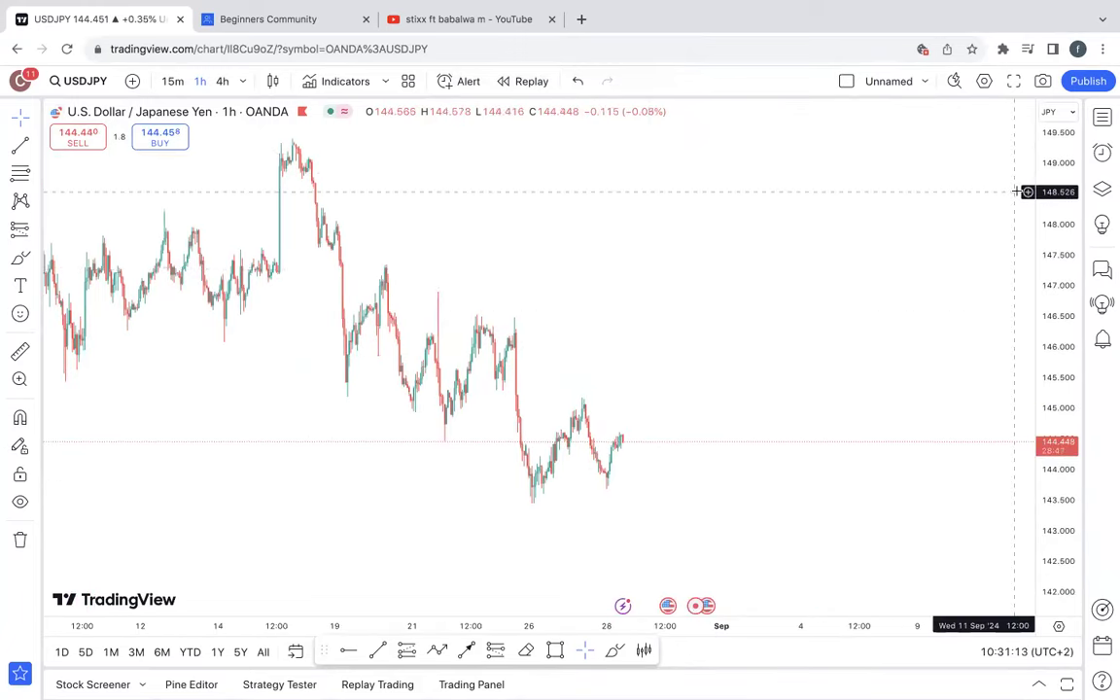
pyautogui.click(1101, 117)
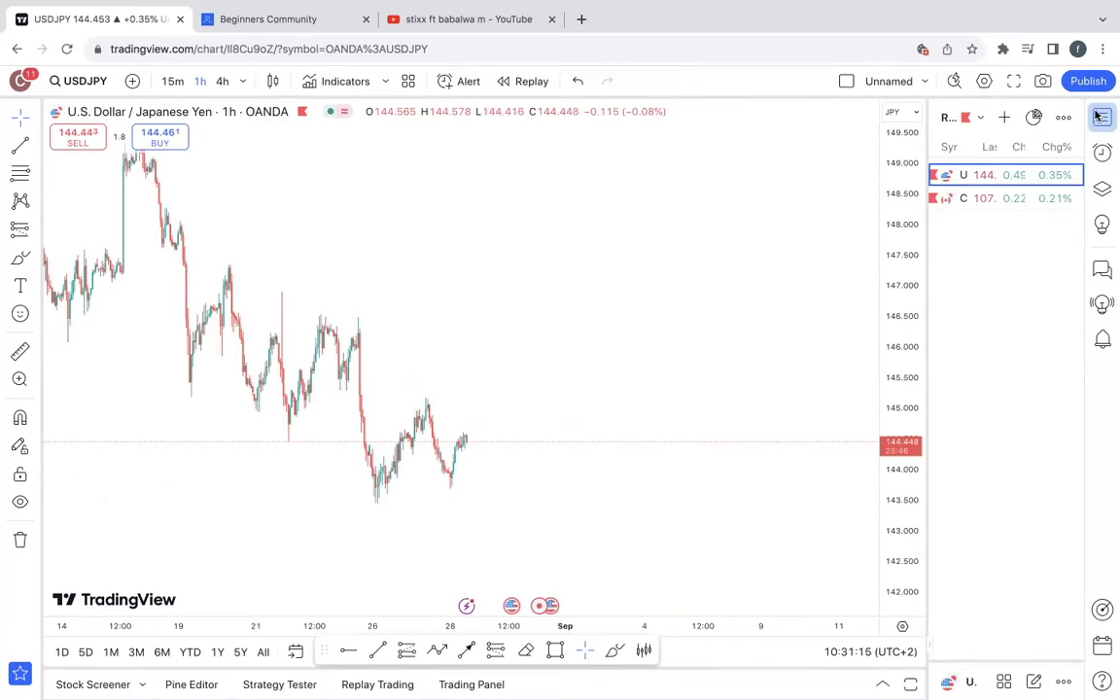
pyautogui.click(1098, 116)
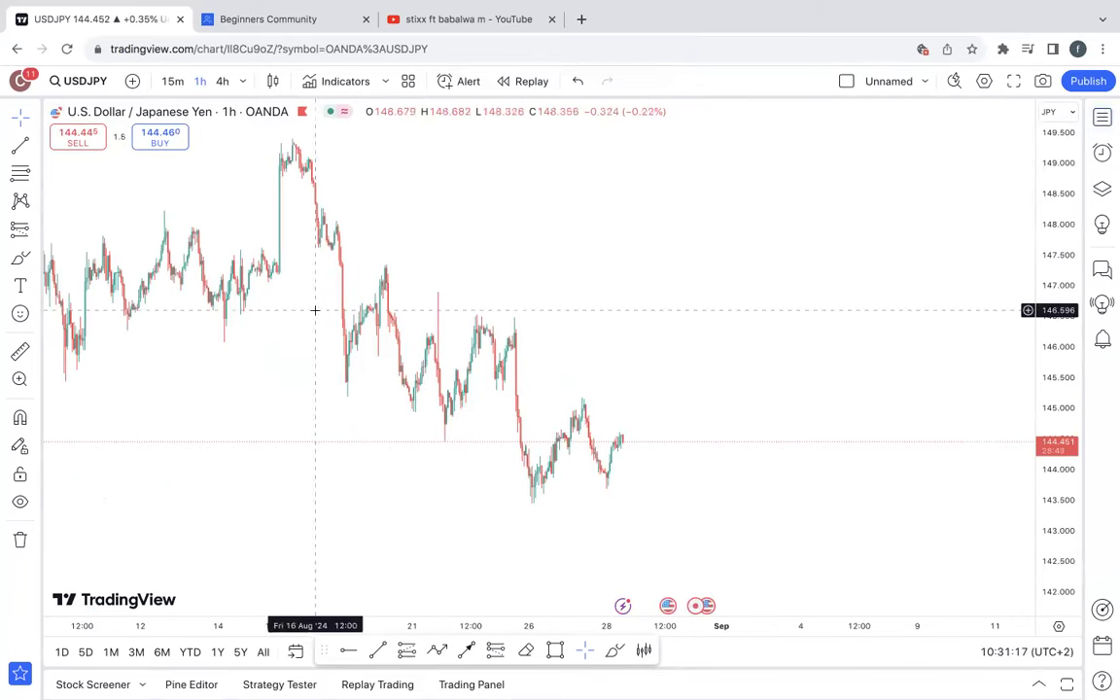
# - Draw two rising trend lines below and above the 19–20 August pullback on the 1-hour USDJPY chart
pyautogui.moveTo(704, 632); pyautogui.dragTo(573, 585)
pyautogui.moveTo(782, 394); pyautogui.dragTo(813, 388)
pyautogui.moveTo(702, 405); pyautogui.dragTo(837, 388)
pyautogui.moveTo(1044, 474); pyautogui.dragTo(1045, 488)
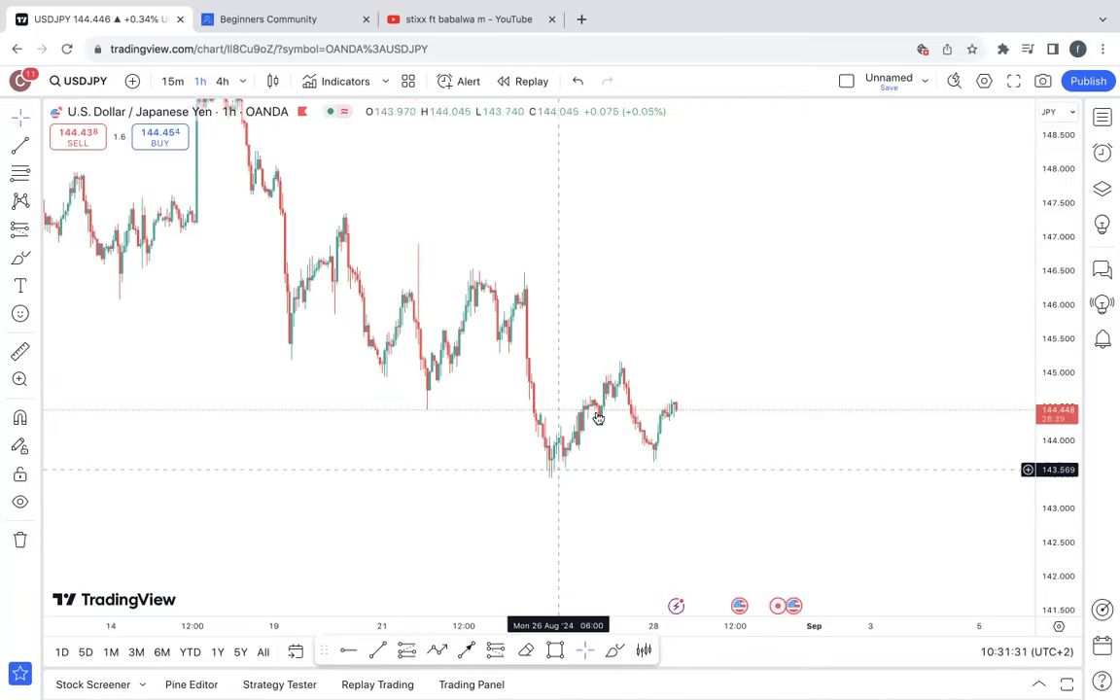
pyautogui.click(385, 680)
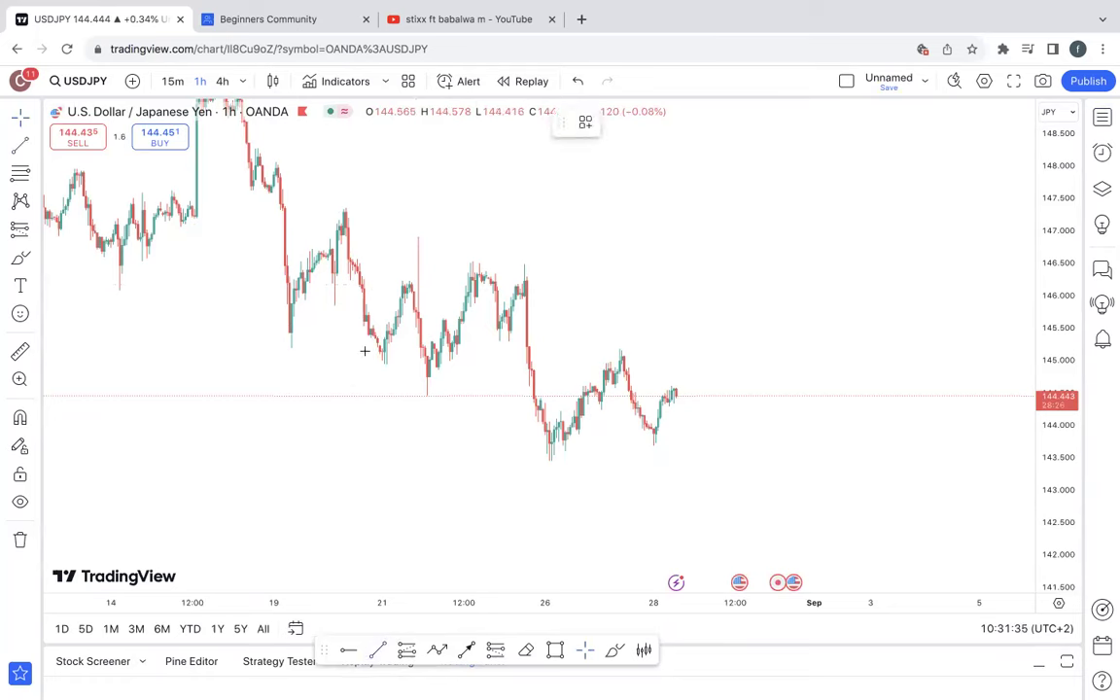
pyautogui.hotkey('alt', 't')
pyautogui.click(294, 348)
pyautogui.click(355, 280)
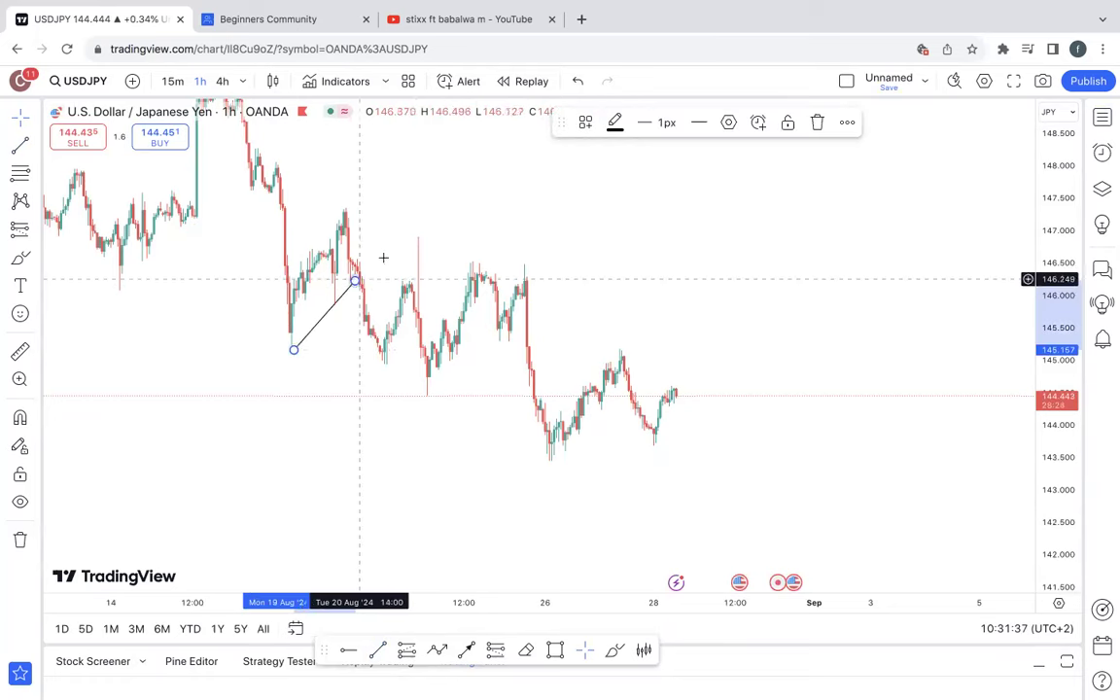
pyautogui.click(295, 269)
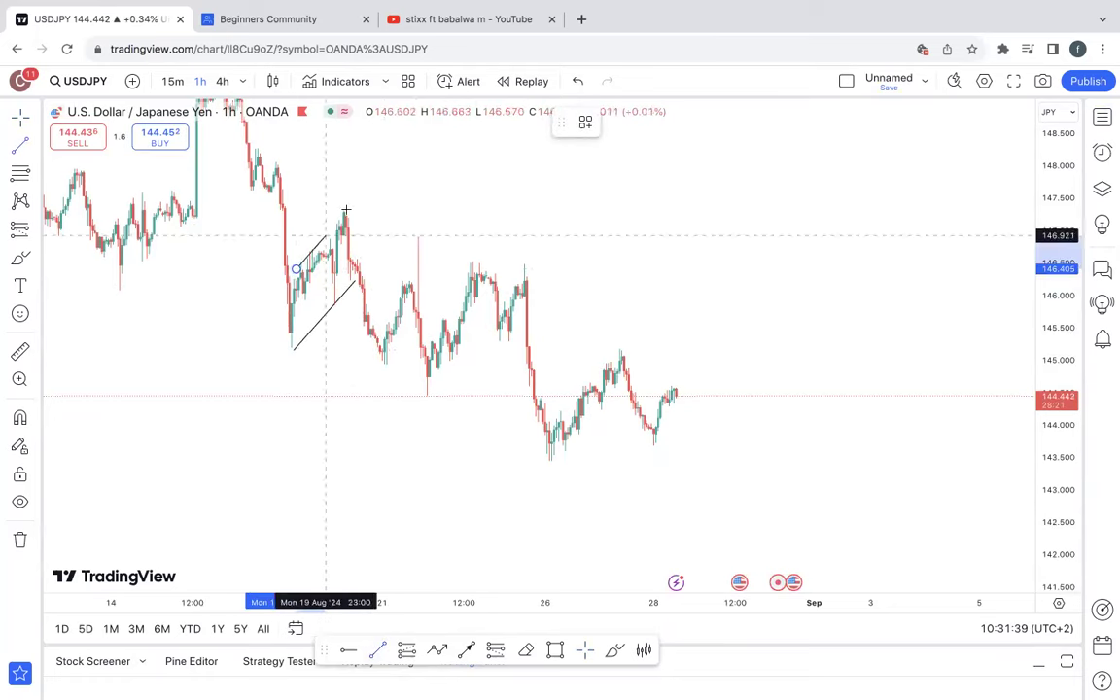
pyautogui.click(348, 208)
pyautogui.press('Escape')
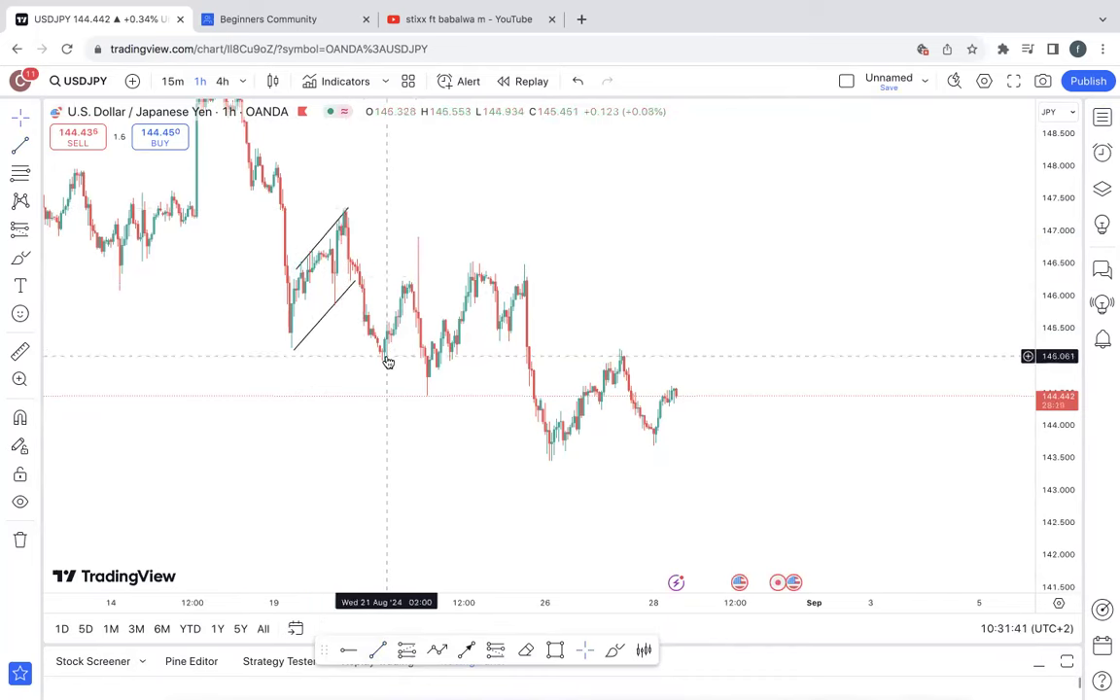
# - Draw rising trend lines along the lows and highs of the 21–22 August pullback
pyautogui.click(427, 397)
pyautogui.click(493, 309)
pyautogui.click(378, 649)
pyautogui.click(433, 337)
pyautogui.click(473, 255)
# - Outline the 26–27 August pullback with a rising trend line under its lows and another over its highs
pyautogui.click(379, 650)
pyautogui.click(562, 457)
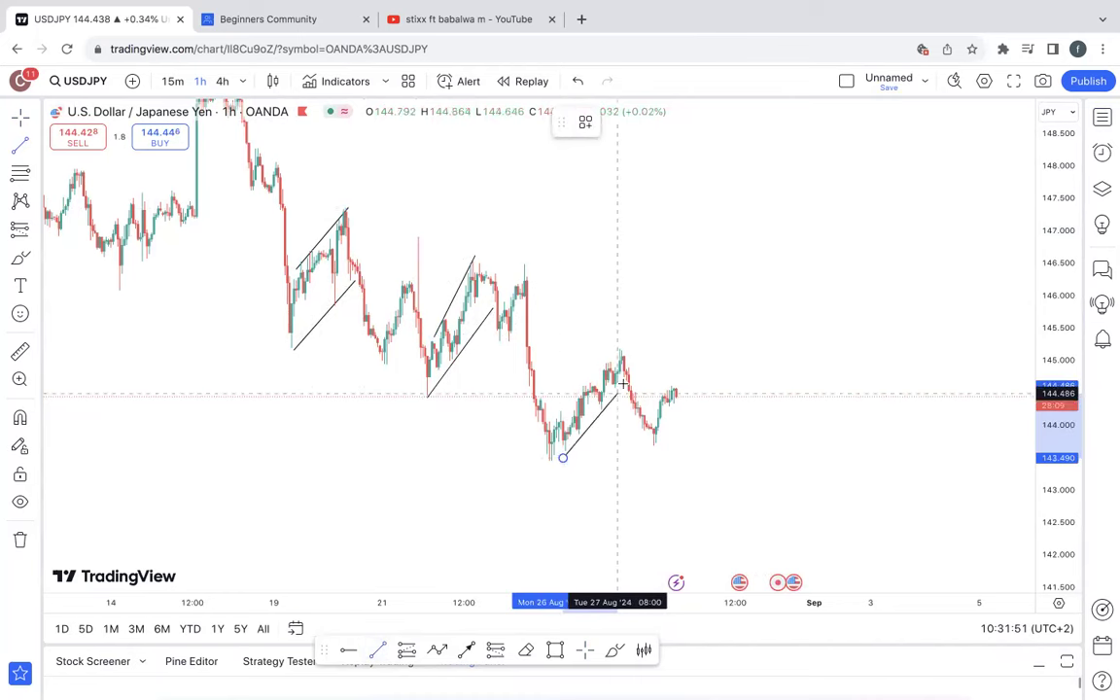
pyautogui.click(623, 382)
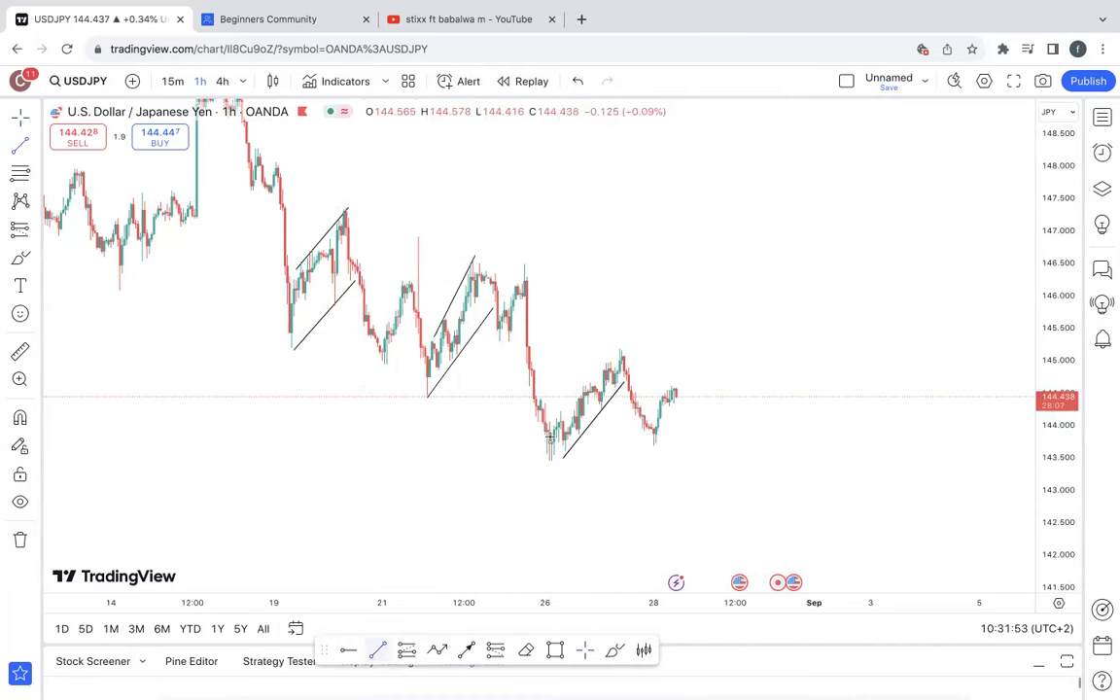
pyautogui.click(561, 408)
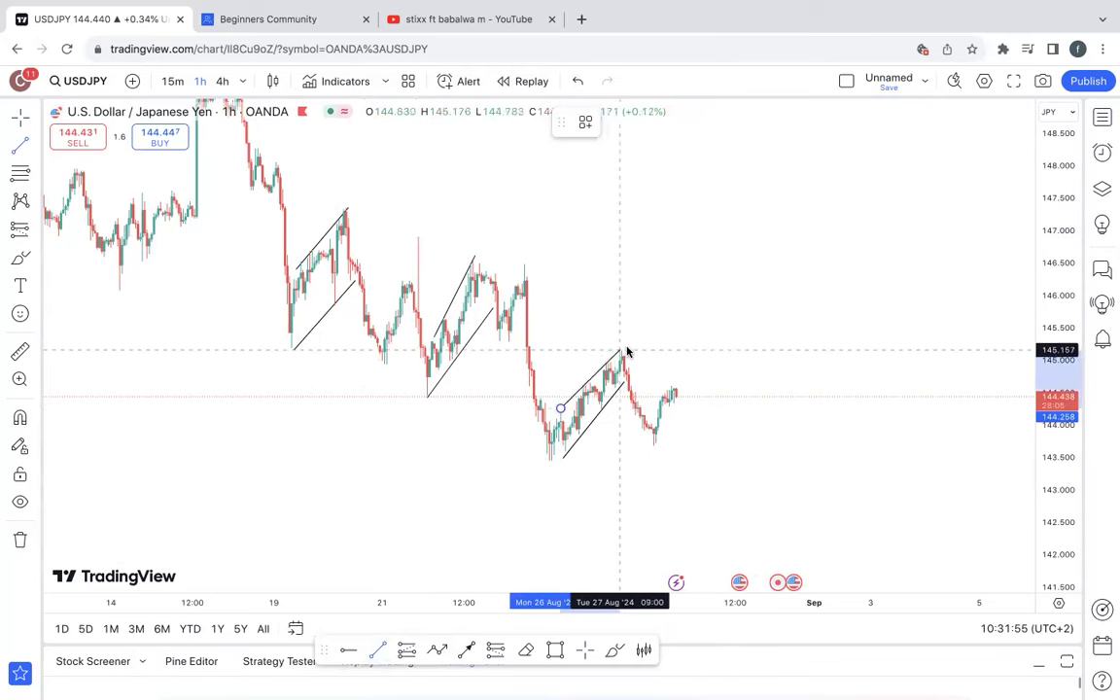
pyautogui.click(619, 350)
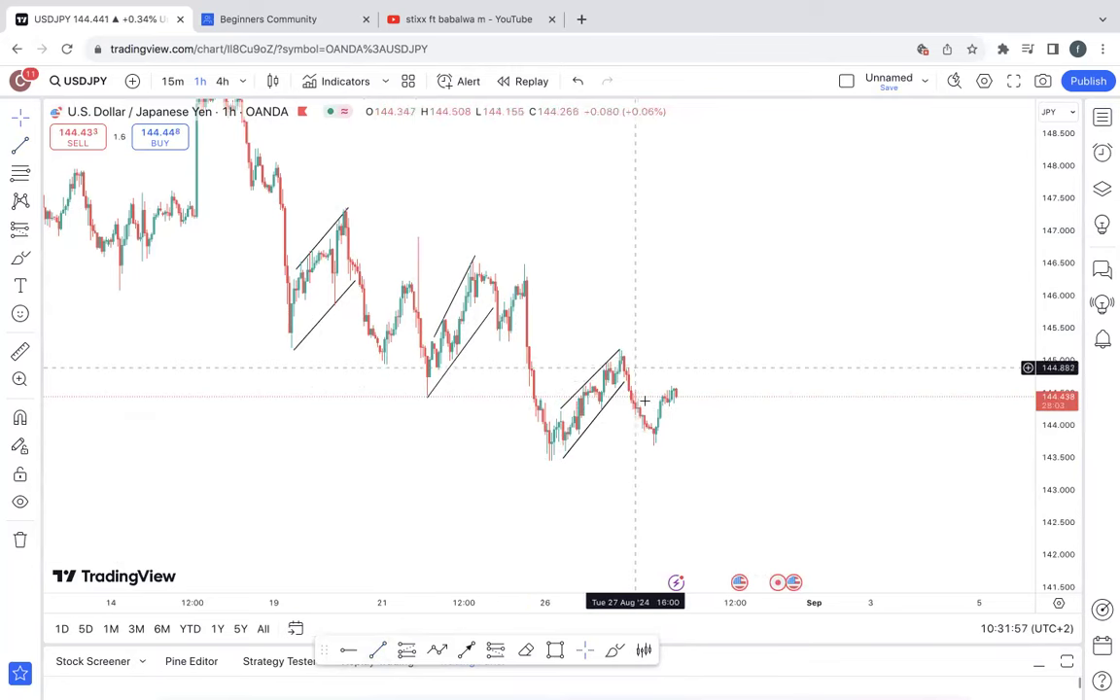
# - Place a horizontal ray at the 26 August low, about 143.443, then sketch and delete a downward arrow from the latest price toward it
pyautogui.moveTo(1064, 450); pyautogui.dragTo(1060, 380)
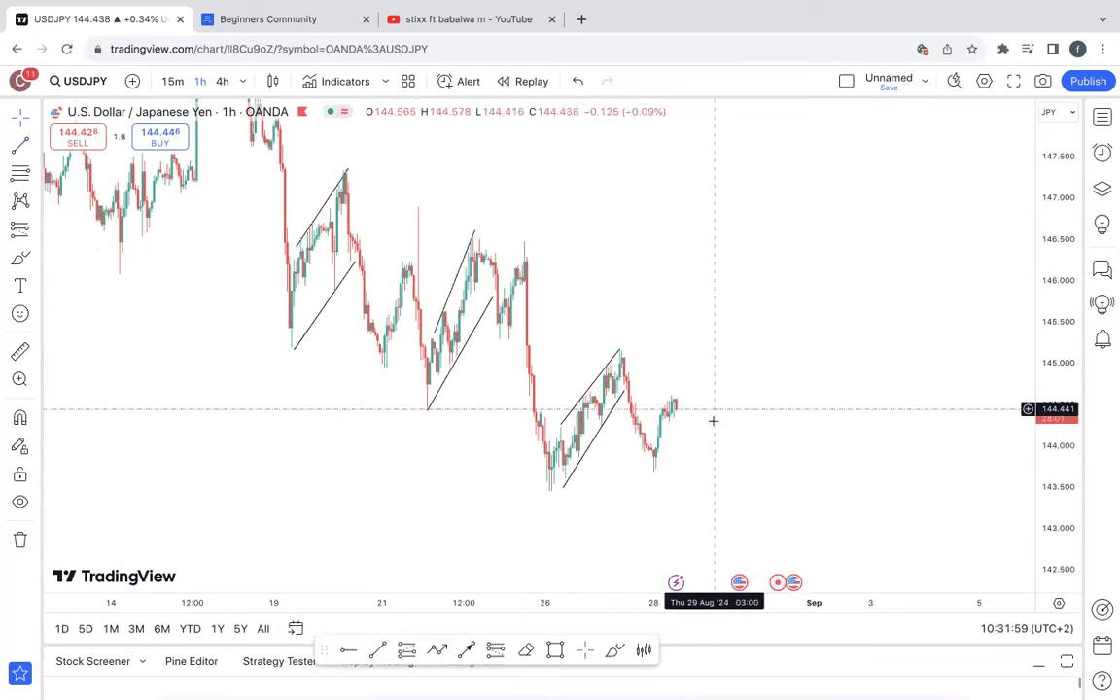
pyautogui.click(355, 655)
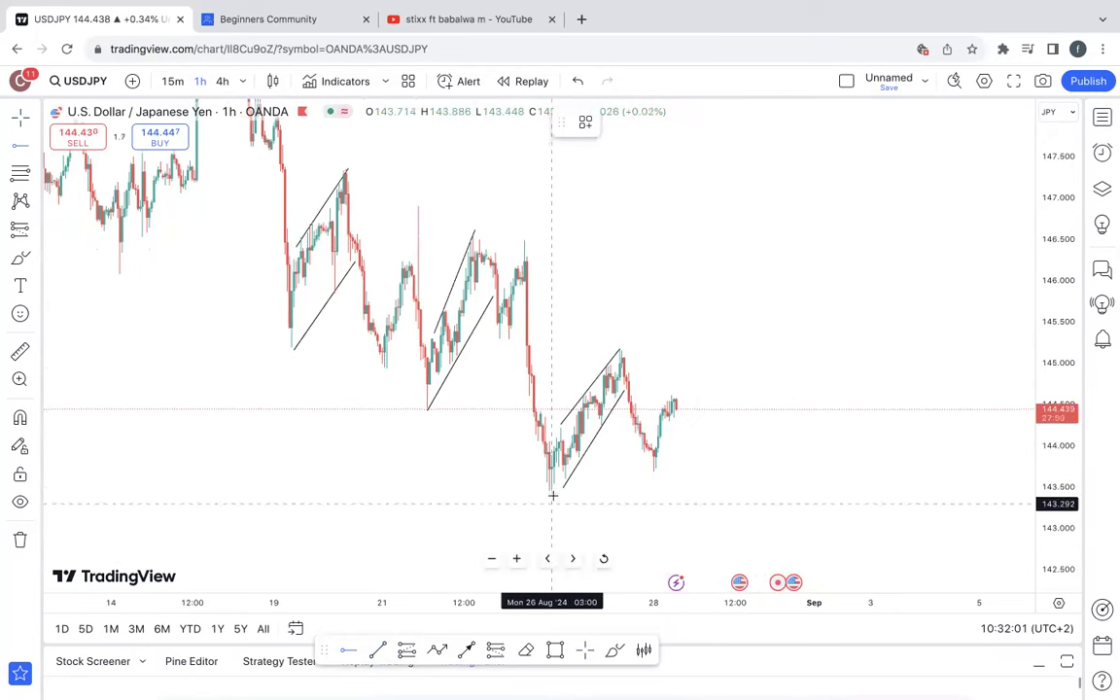
pyautogui.click(546, 491)
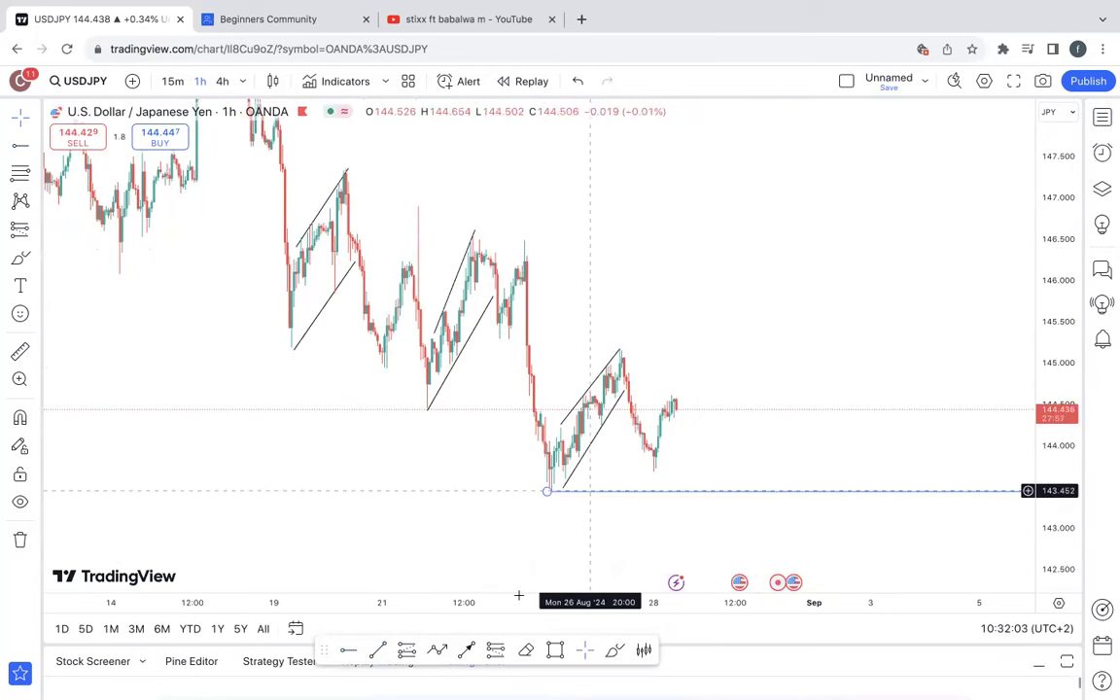
pyautogui.moveTo(678, 408); pyautogui.dragTo(681, 468)
pyautogui.click(816, 121)
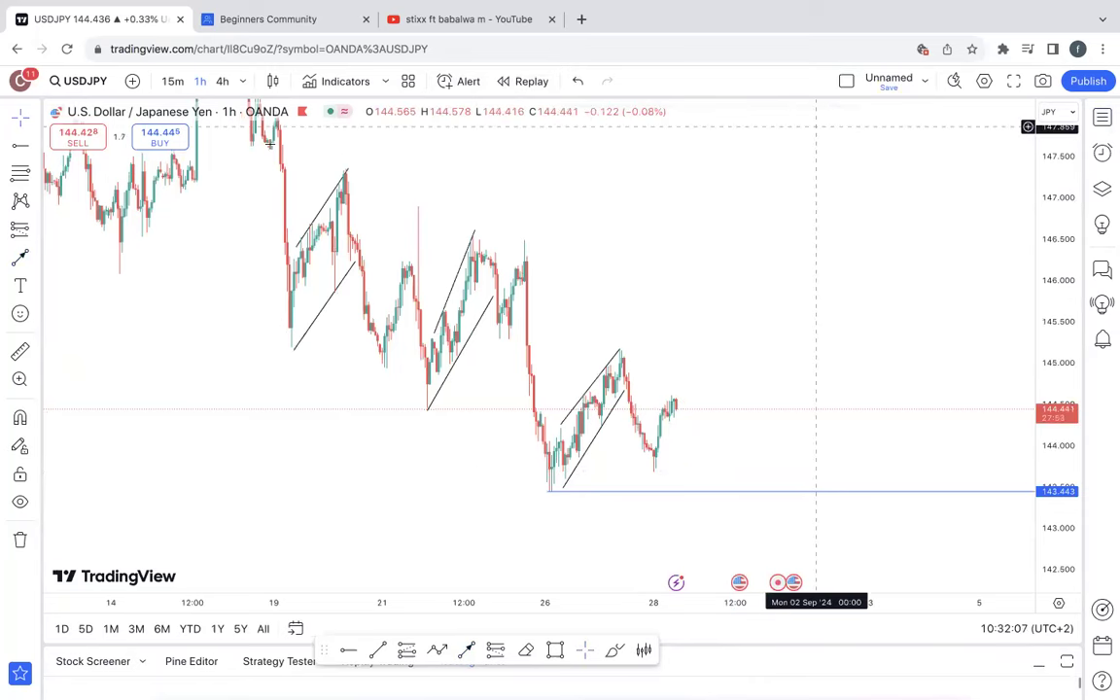
# - Switch to the 15-minute timeframe and draw rising trend lines below and above the latest rally on 28 August
pyautogui.click(172, 82)
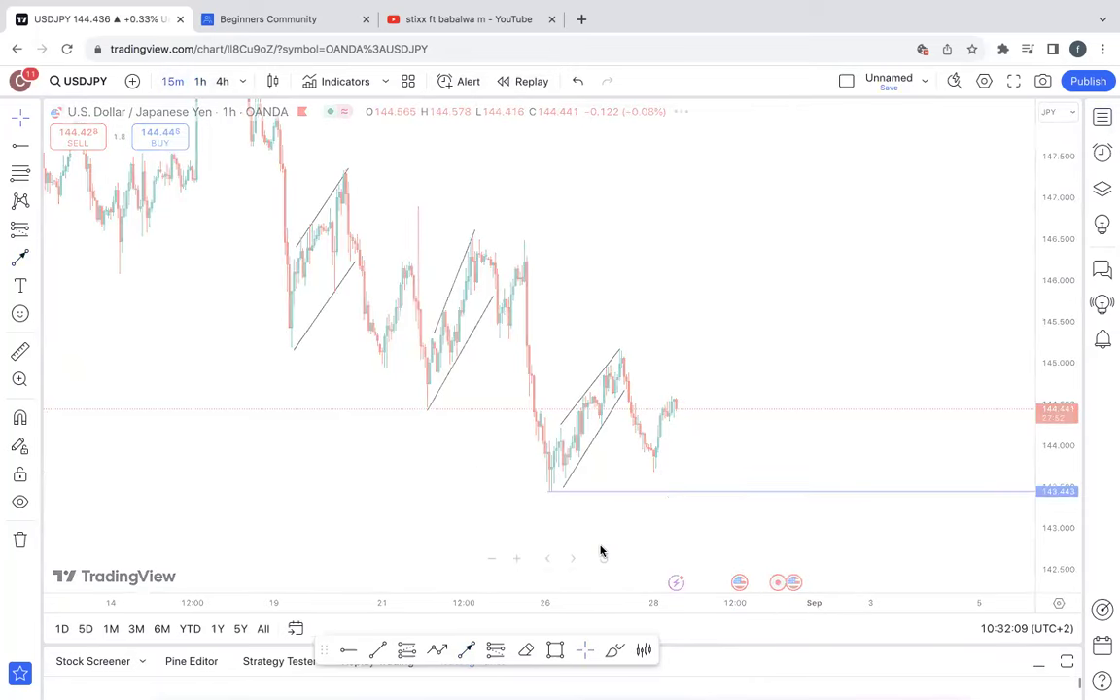
pyautogui.moveTo(434, 604); pyautogui.dragTo(638, 602)
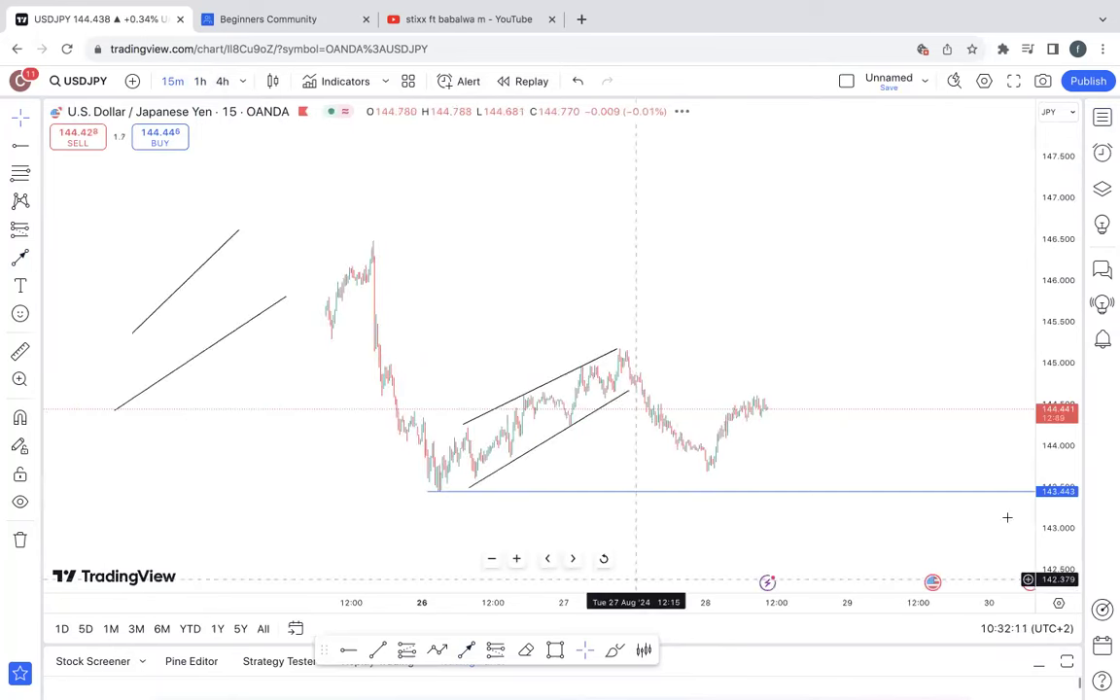
pyautogui.moveTo(913, 453); pyautogui.dragTo(886, 344)
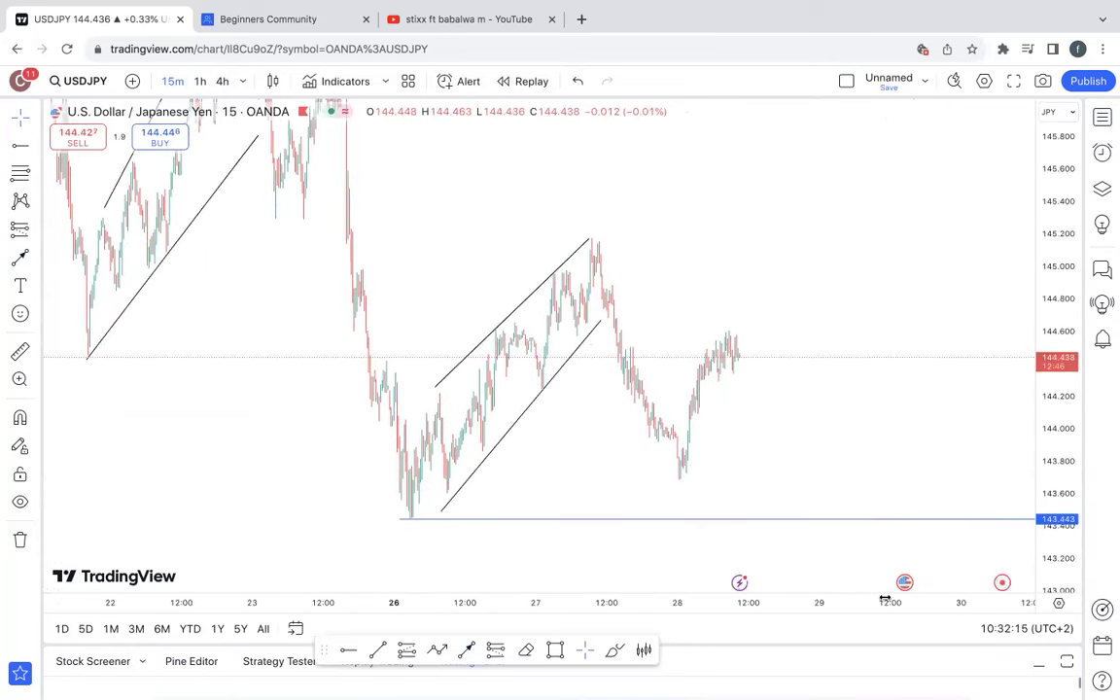
pyautogui.scroll(3, 850, 602)
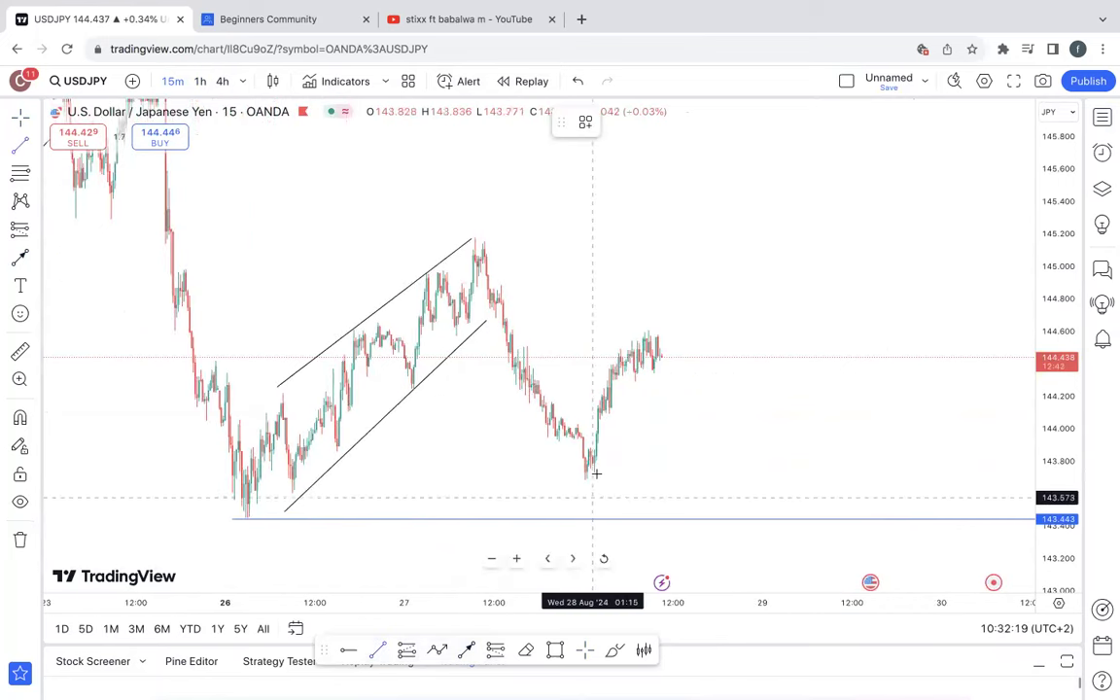
pyautogui.click(592, 475)
pyautogui.click(661, 358)
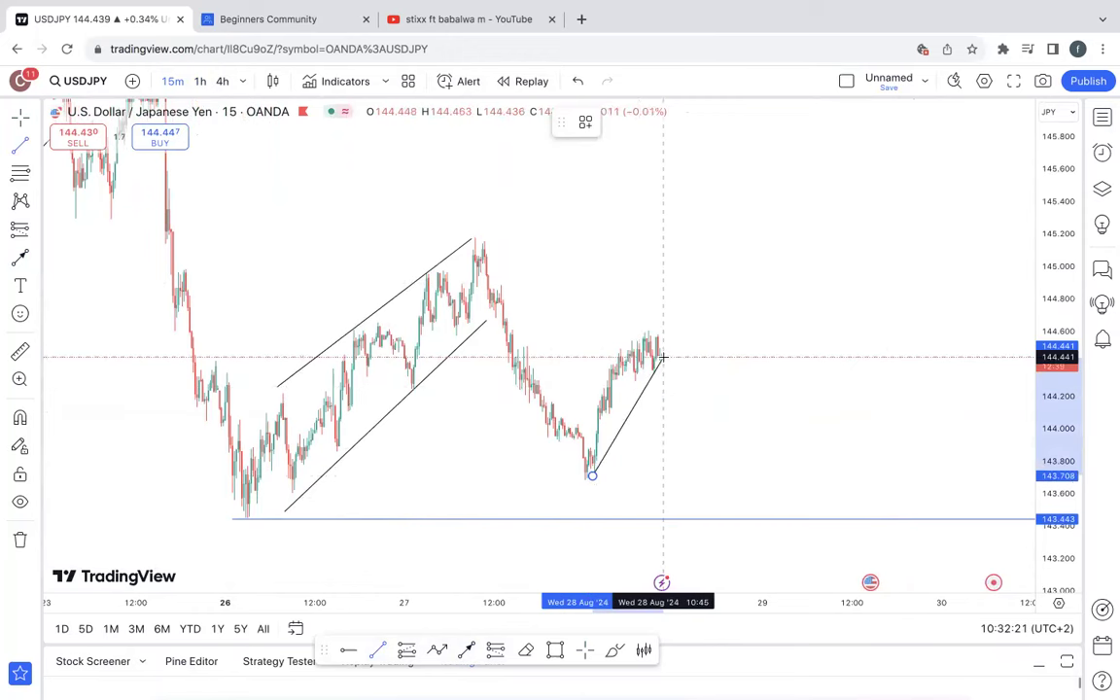
pyautogui.click(610, 356)
pyautogui.click(651, 331)
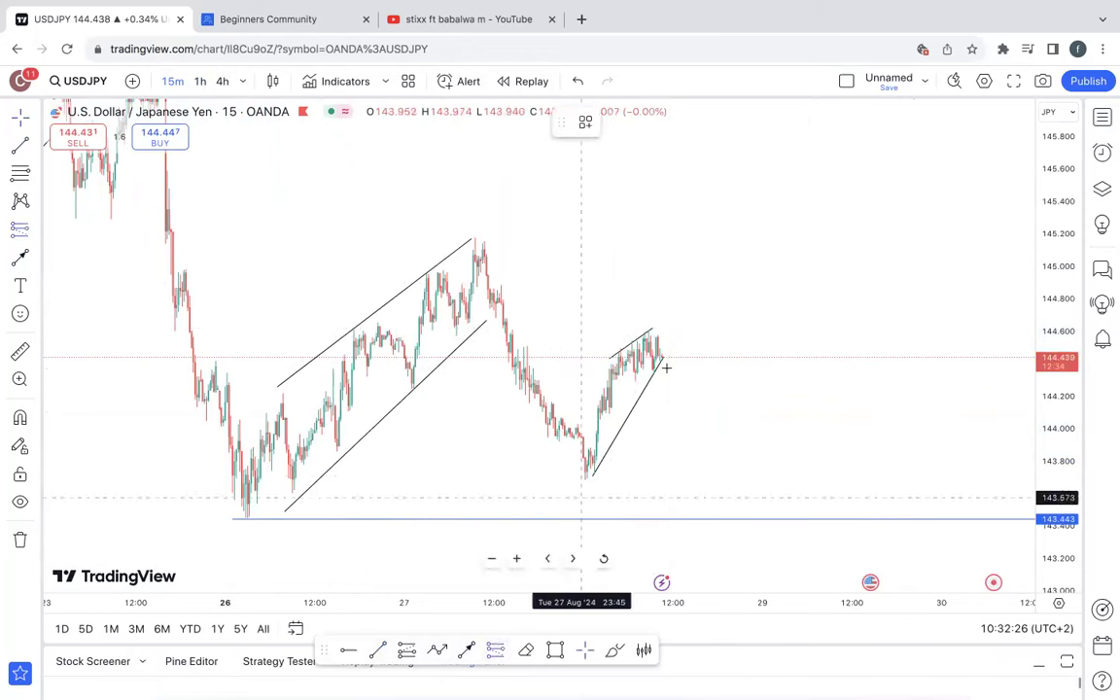
# - Place a narrow short position after the latest candle with entry at about 144.369, stop at 144.676 and target at 143.444 on the ray
pyautogui.click(667, 369)
pyautogui.moveTo(668, 271); pyautogui.dragTo(666, 319)
pyautogui.moveTo(667, 468); pyautogui.dragTo(666, 518)
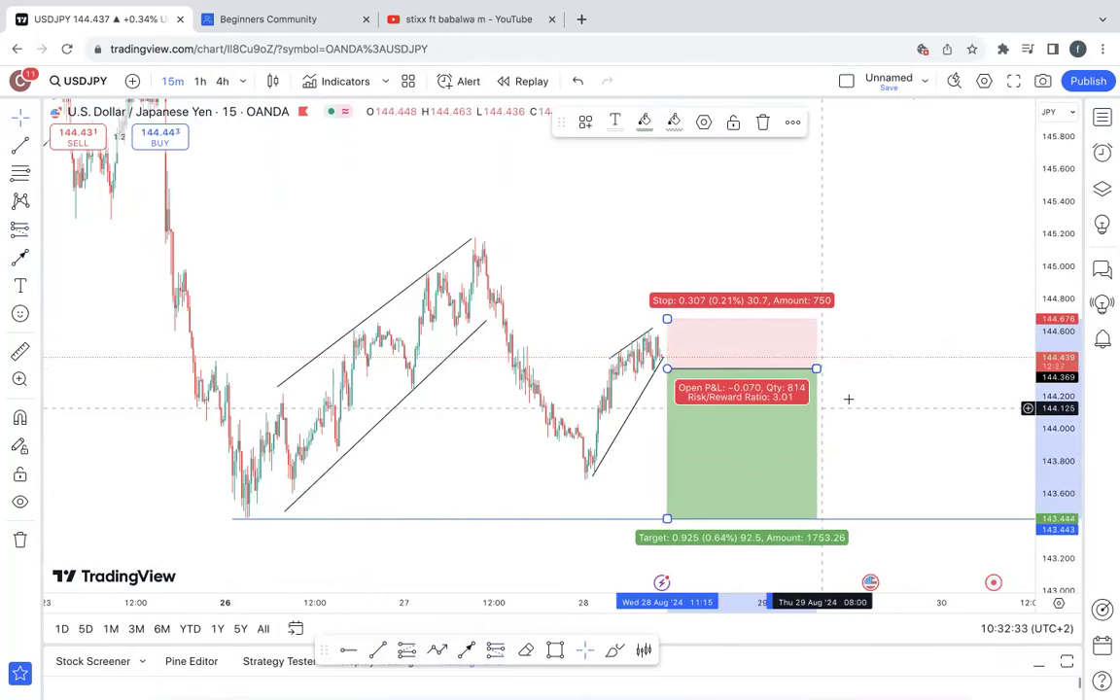
pyautogui.click(859, 391)
pyautogui.moveTo(814, 370); pyautogui.dragTo(779, 368)
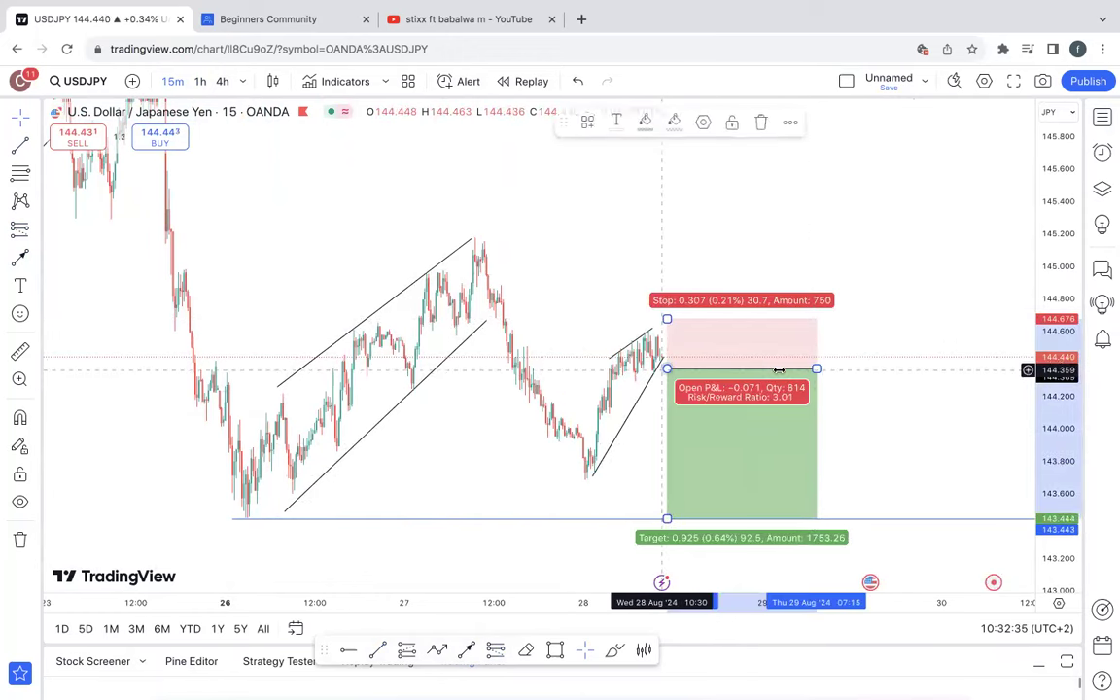
pyautogui.click(855, 270)
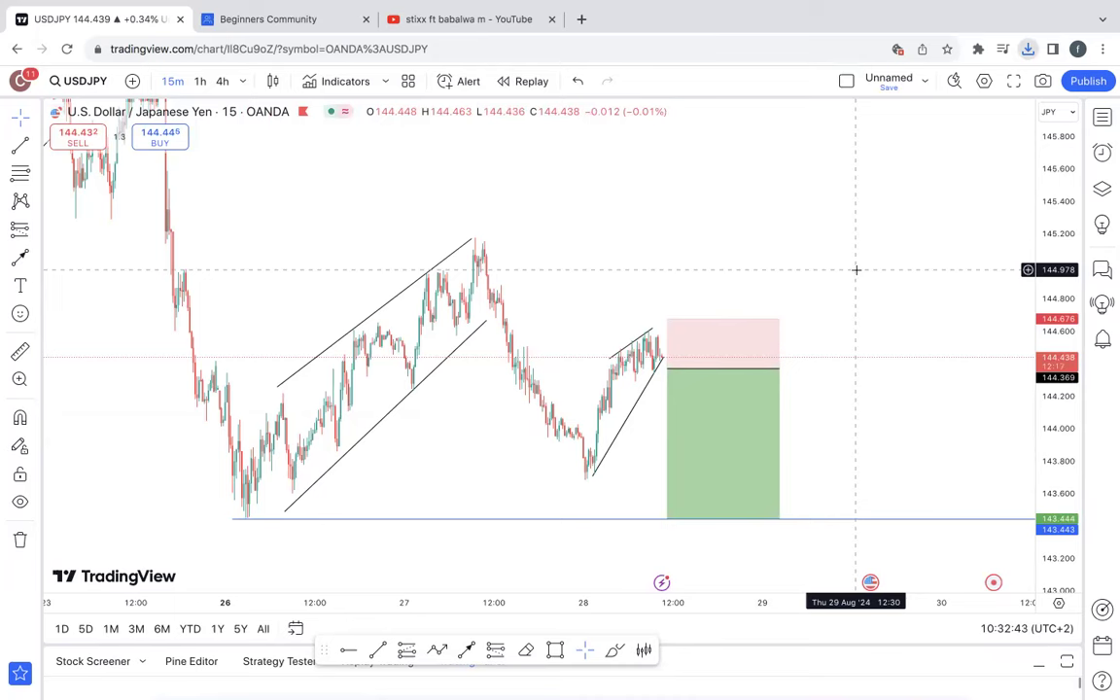
# - Switch the chart to CADJPY and remove all of its existing drawings
pyautogui.press('Down')
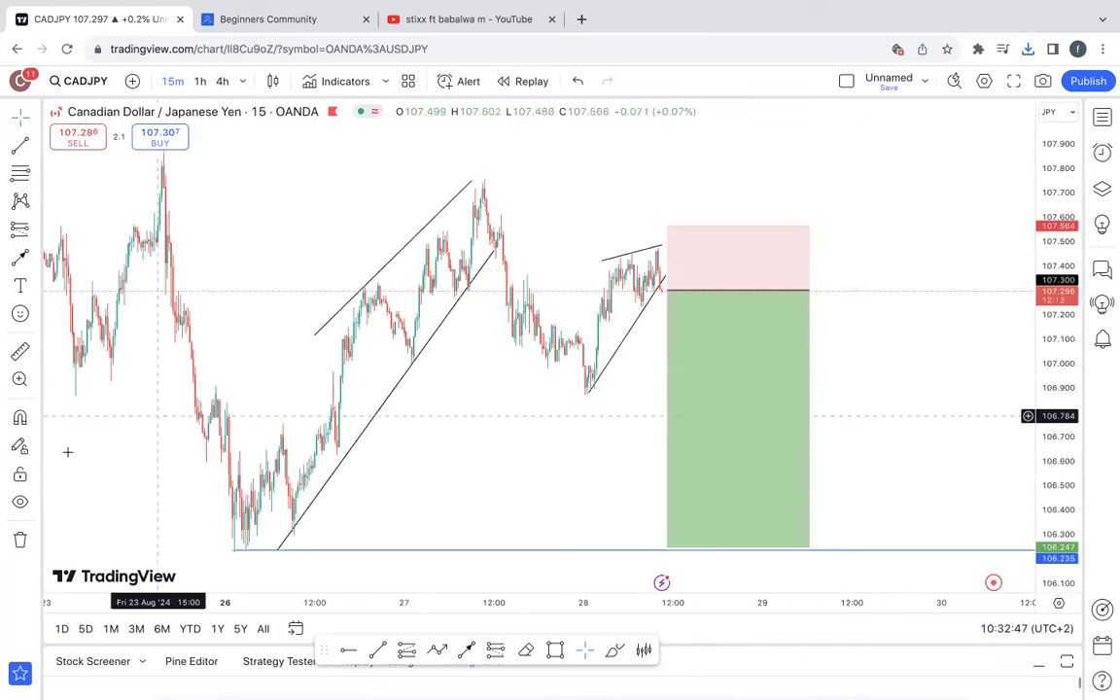
pyautogui.click(19, 539)
pyautogui.click(91, 537)
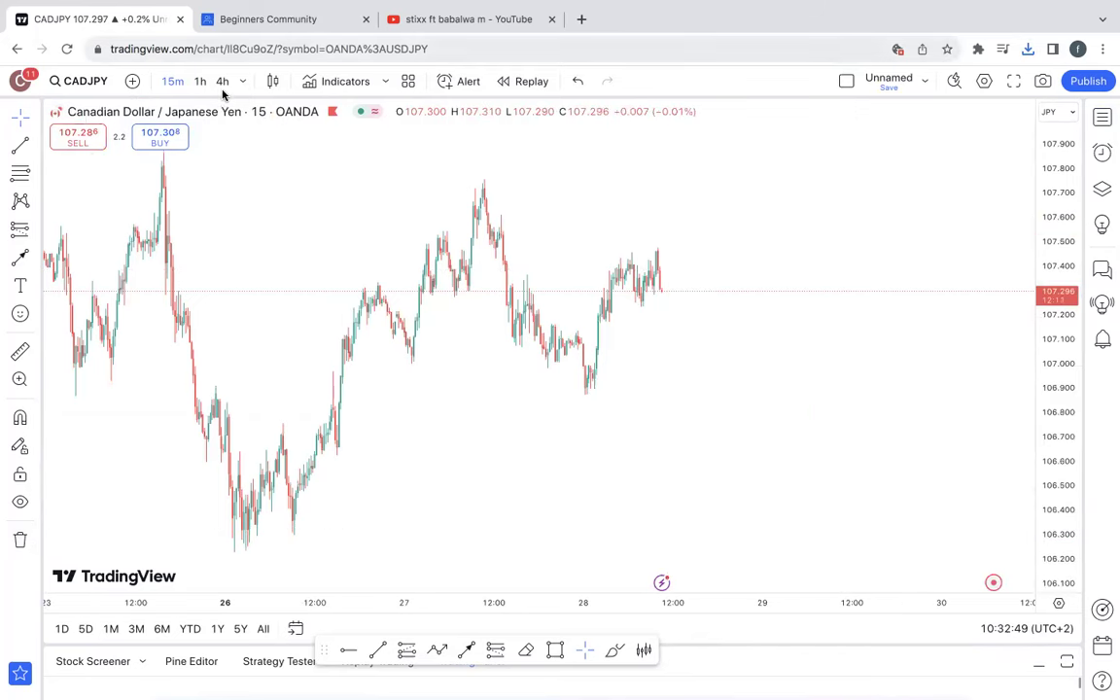
# - Set CADJPY to the 1-hour timeframe and draw rising trend lines below and above the 26–27 August rally
pyautogui.click(221, 82)
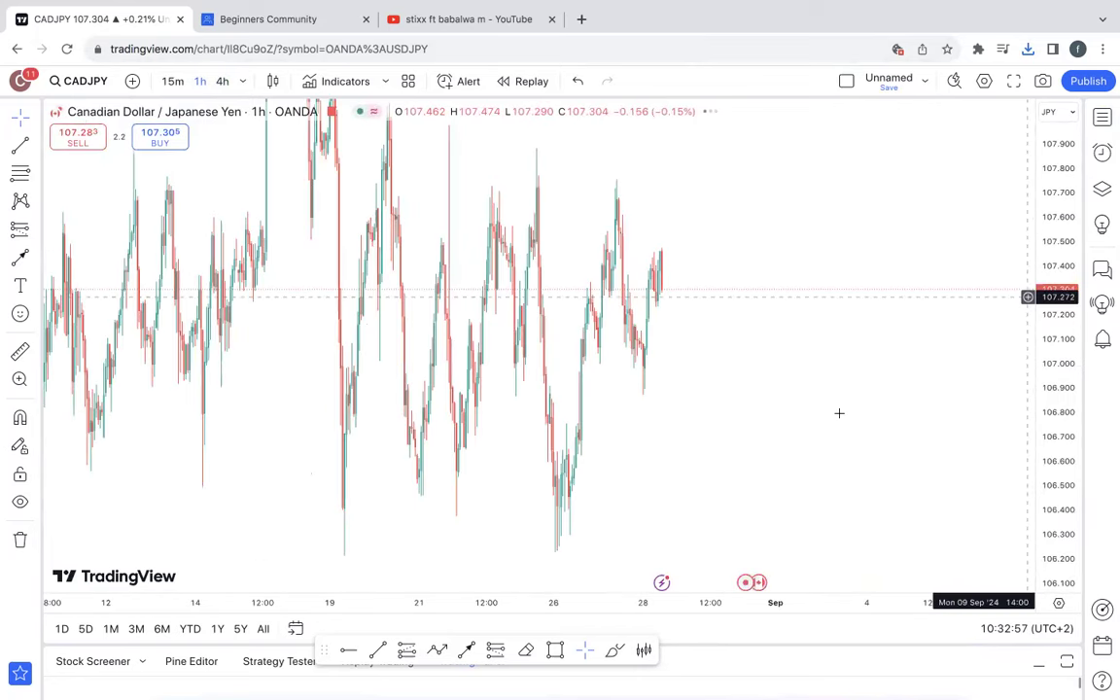
pyautogui.moveTo(804, 418); pyautogui.dragTo(755, 425)
pyautogui.moveTo(1060, 218); pyautogui.dragTo(1024, 440)
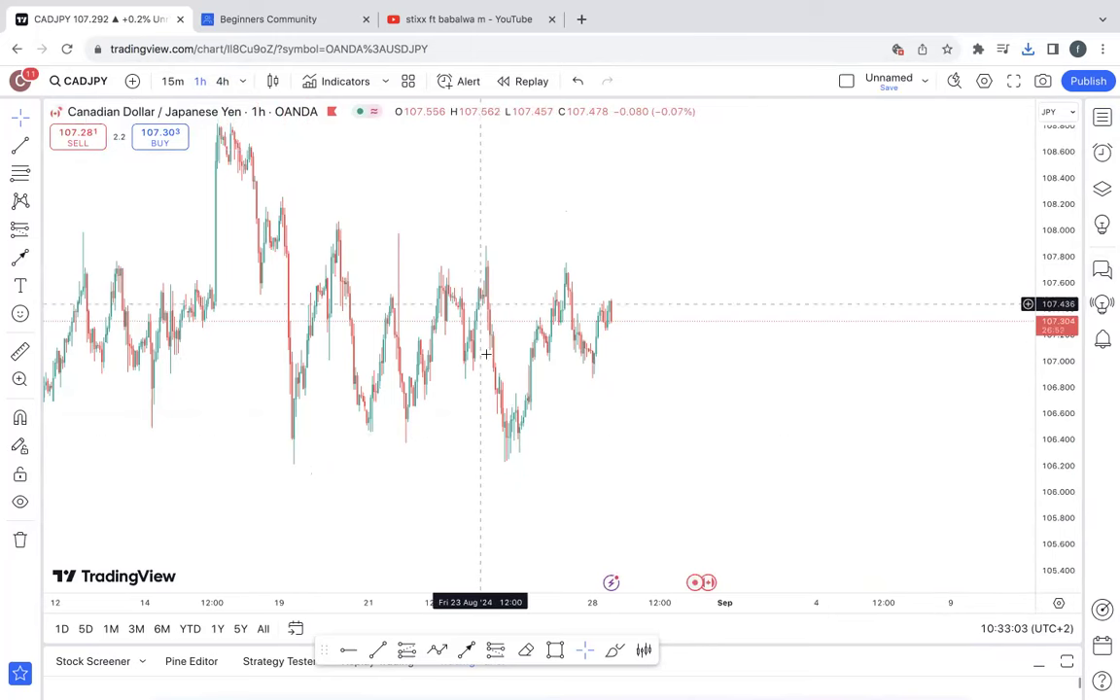
pyautogui.click(378, 650)
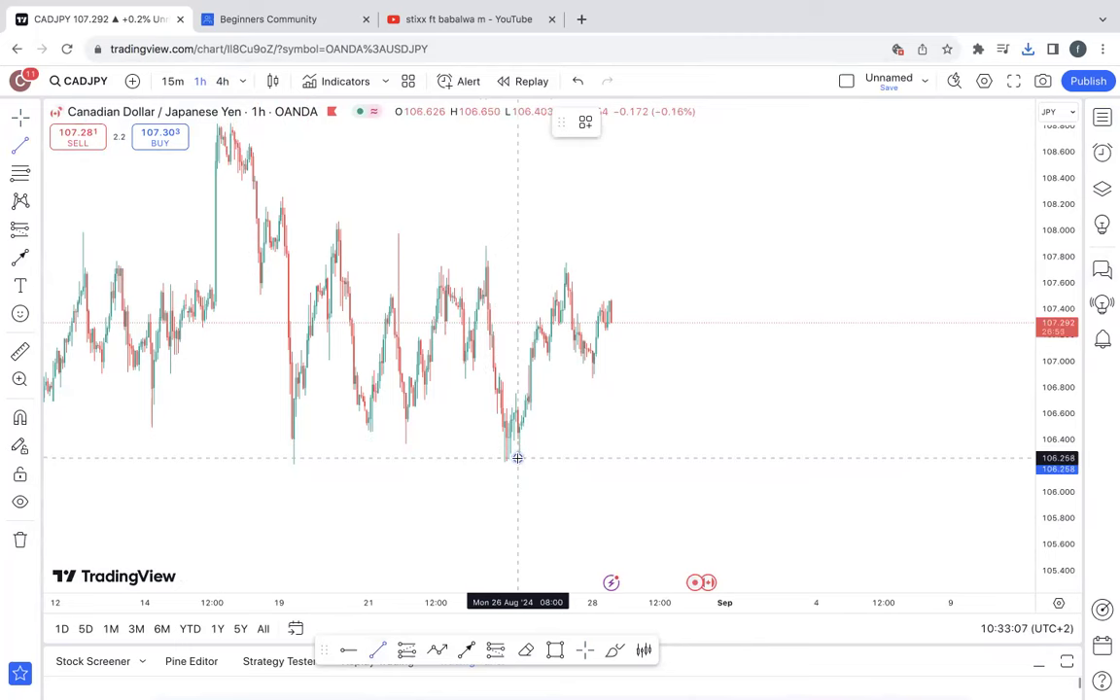
pyautogui.moveTo(517, 457); pyautogui.dragTo(567, 284)
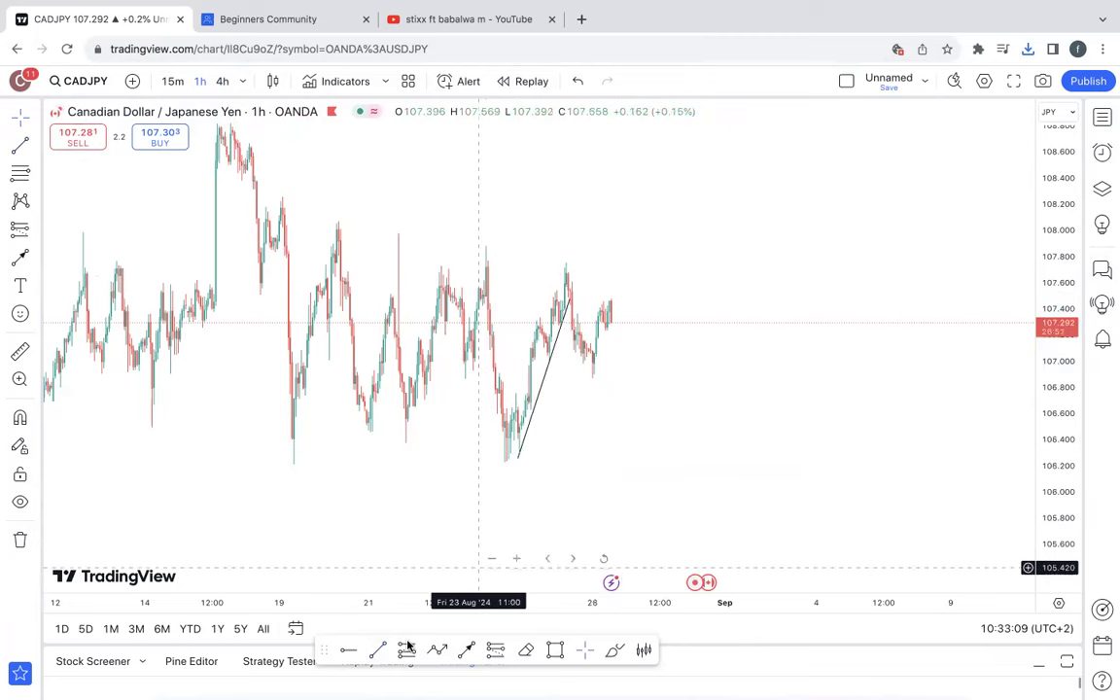
pyautogui.moveTo(517, 368); pyautogui.dragTo(564, 263)
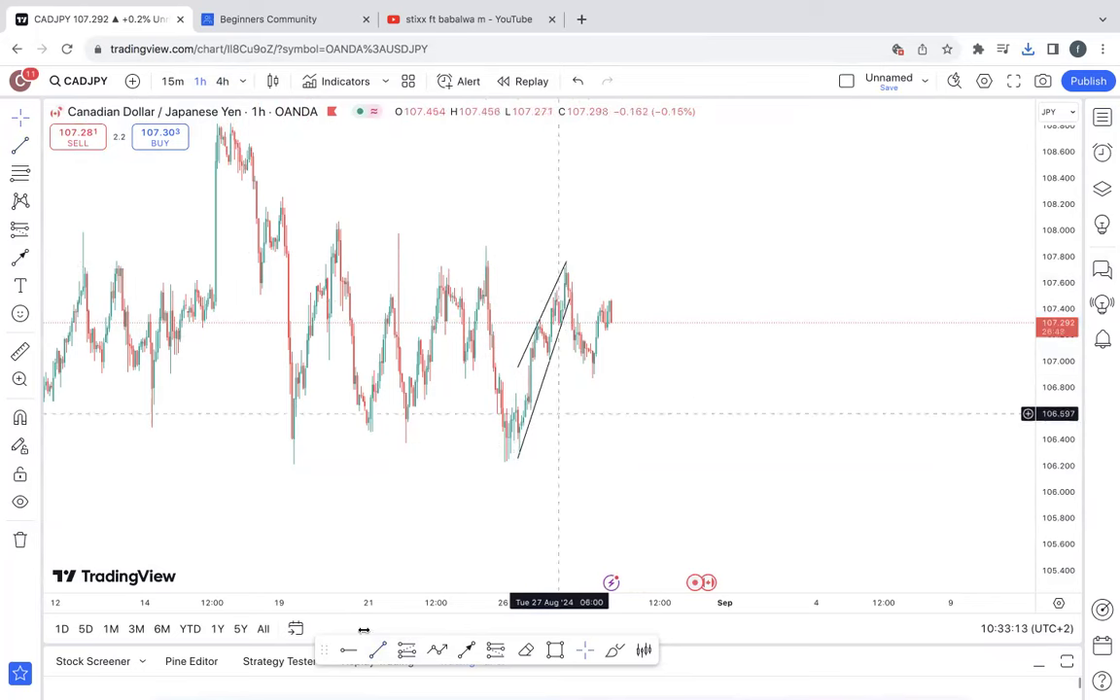
# - Place a horizontal ray at CADJPY's 26 August low, about 106.240, then sketch and delete a downward arrow toward it
pyautogui.click(504, 461)
pyautogui.moveTo(614, 318); pyautogui.dragTo(631, 455)
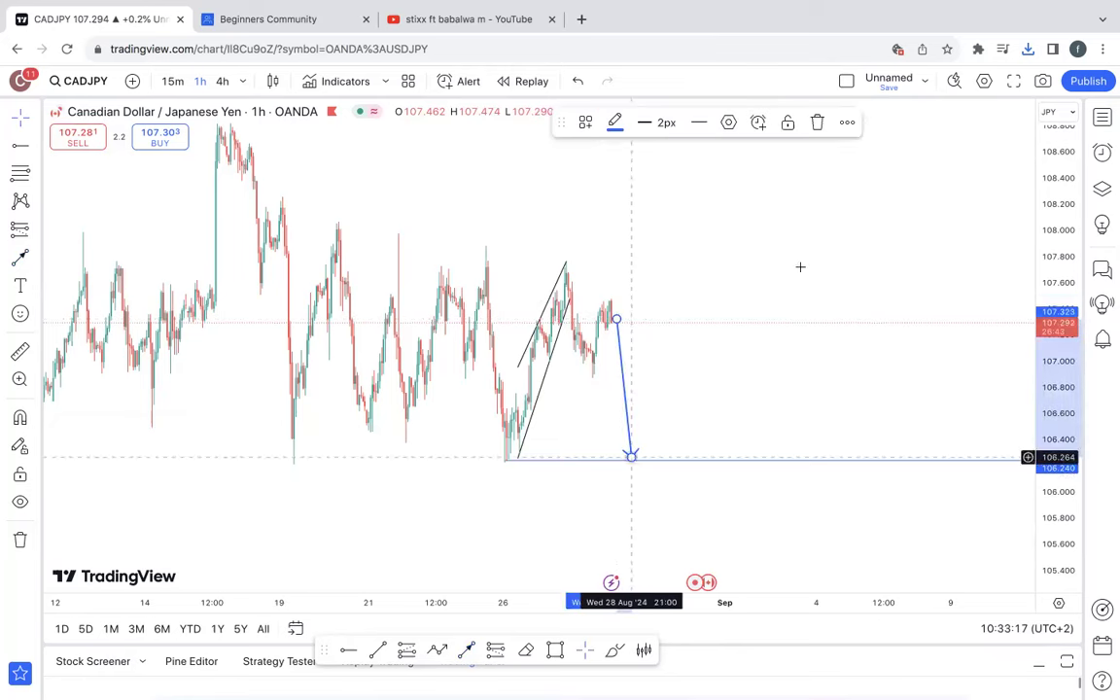
pyautogui.click(817, 123)
# - Set CADJPY to the 15-minute timeframe and draw trend lines below and above the 28 August rally, the lower from about 106.874 to 107.321
pyautogui.click(180, 83)
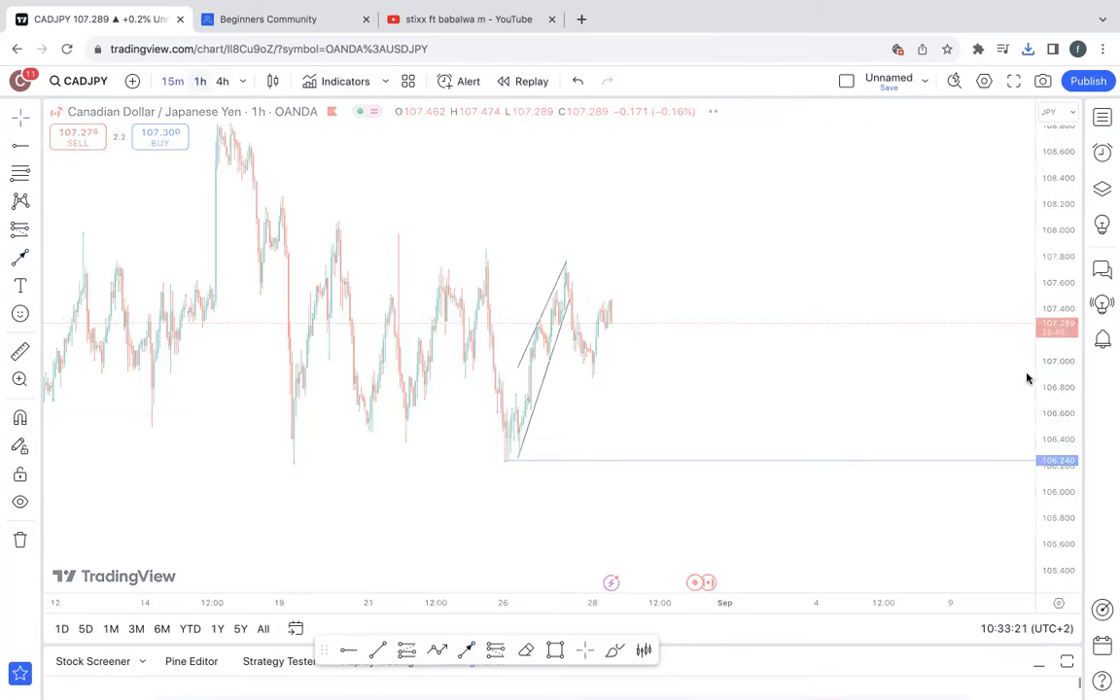
pyautogui.doubleClick(1046, 286)
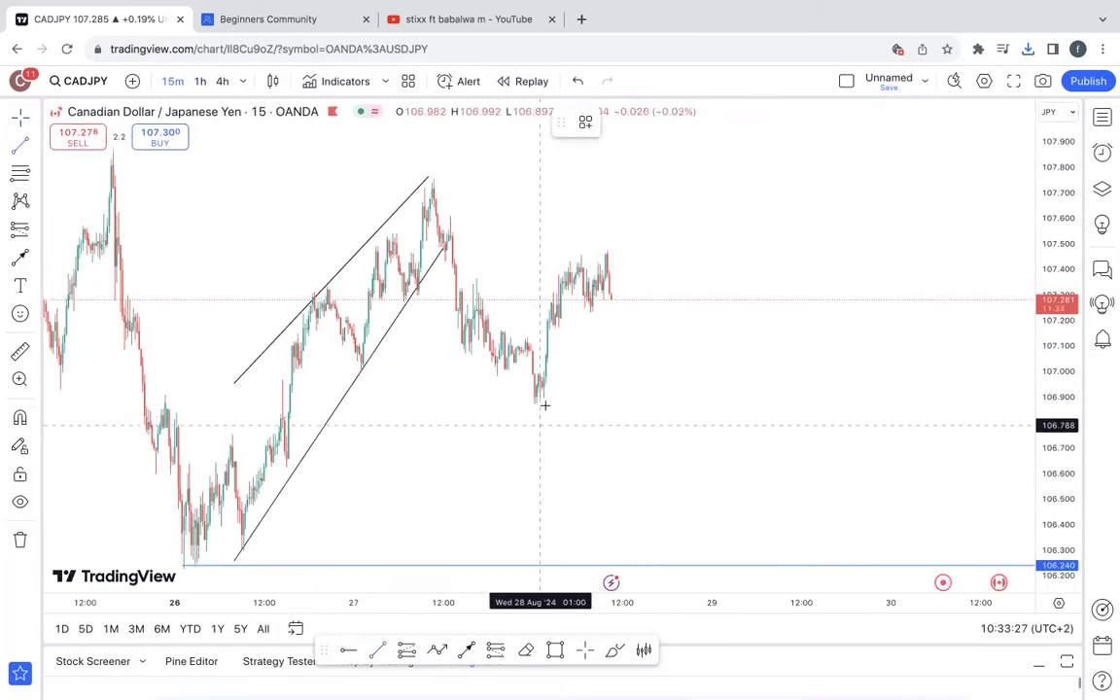
pyautogui.moveTo(540, 403); pyautogui.dragTo(609, 291)
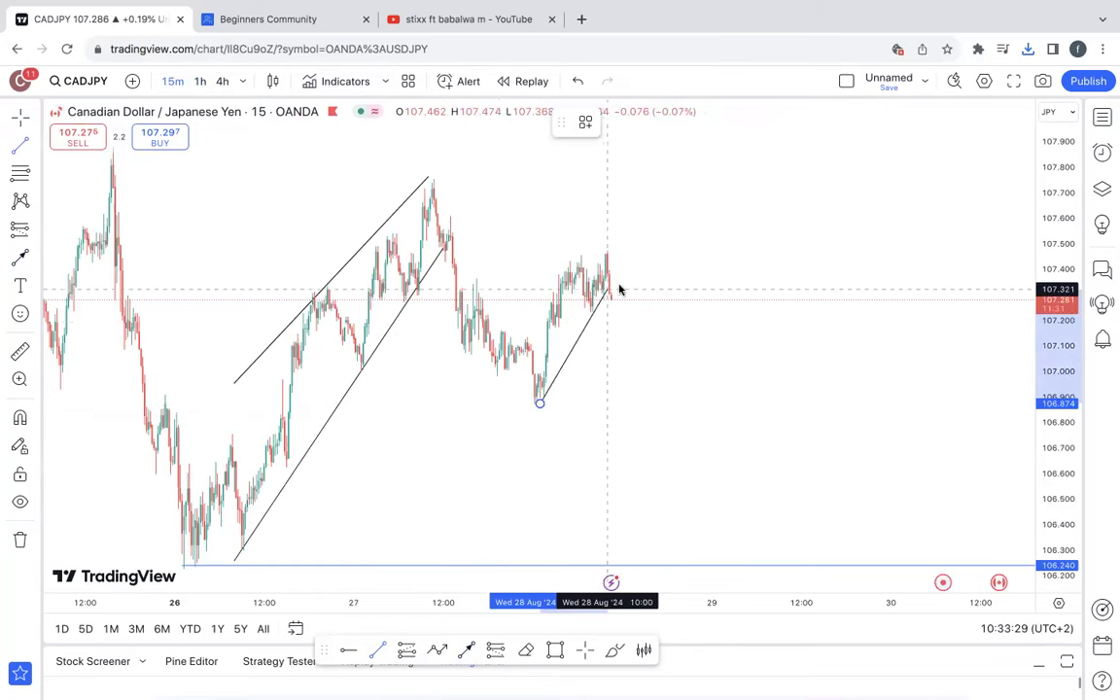
pyautogui.click(379, 651)
pyautogui.click(550, 259)
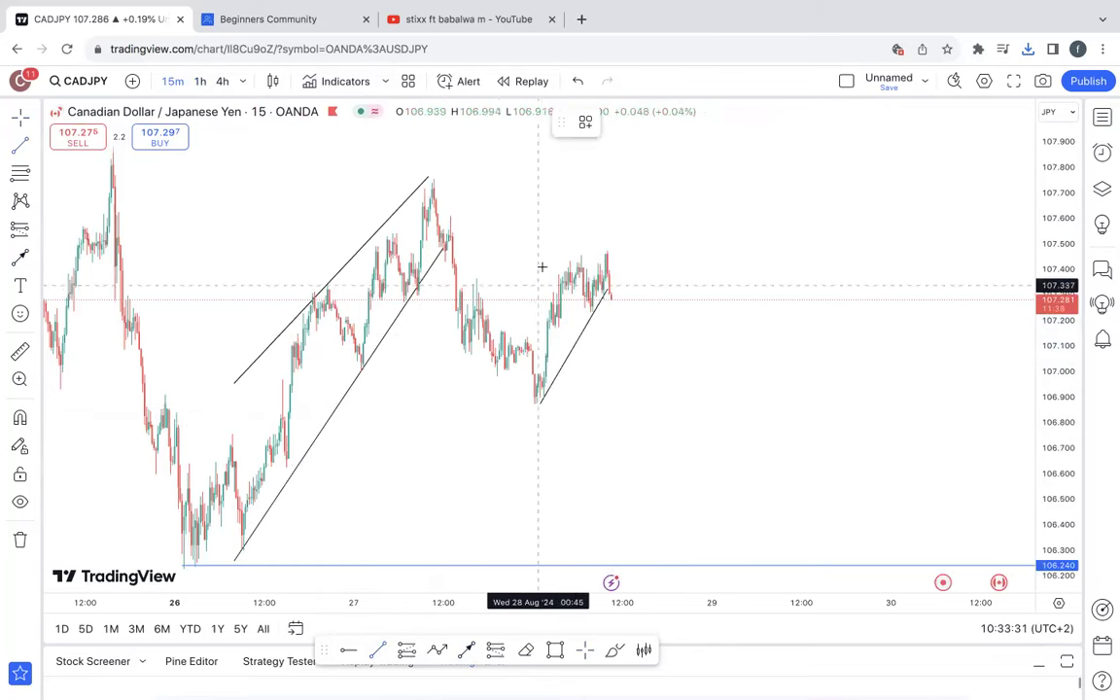
pyautogui.click(610, 251)
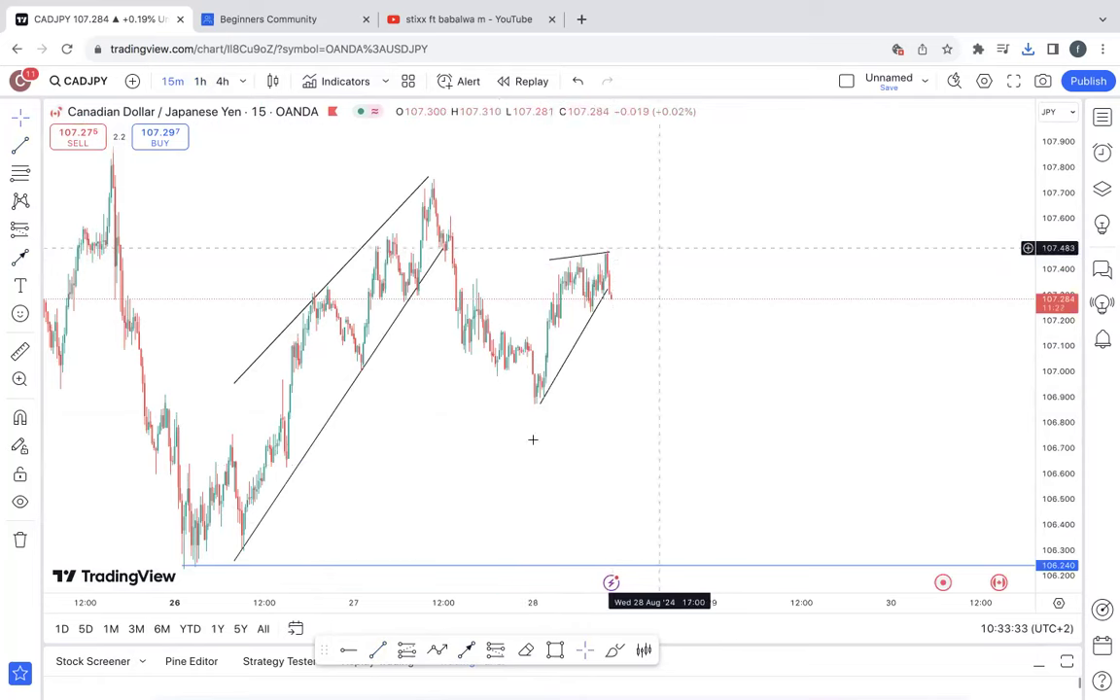
# - Place a short position after the latest candle with entry at about 107.270, stop at 107.532 and target at 106.243 near the ray
pyautogui.click(613, 304)
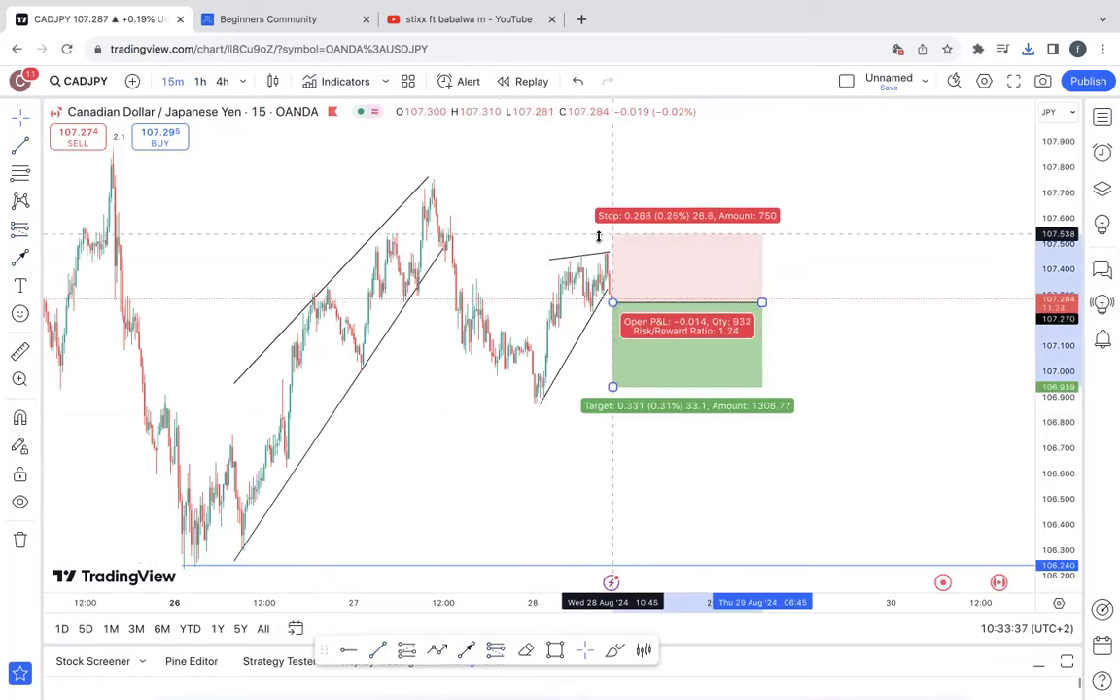
pyautogui.moveTo(612, 387); pyautogui.dragTo(599, 564)
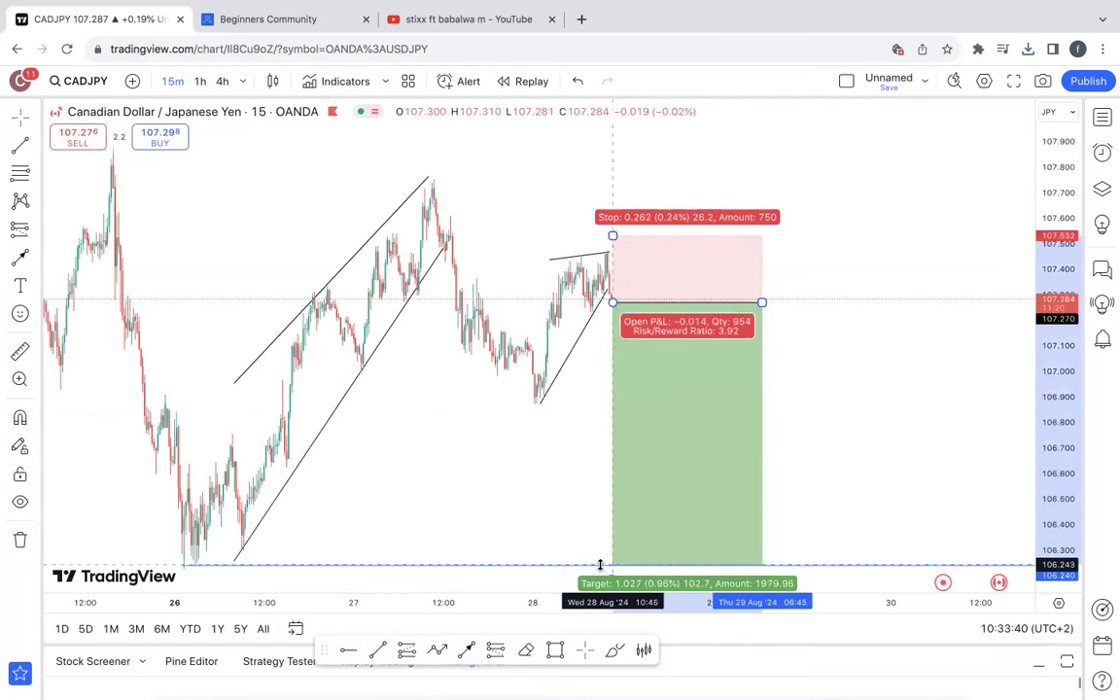
pyautogui.click(537, 490)
# - Shift the upper end of the lower 26–27 August trend line slightly later and lower
pyautogui.moveTo(446, 244); pyautogui.dragTo(450, 256)
pyautogui.click(394, 433)
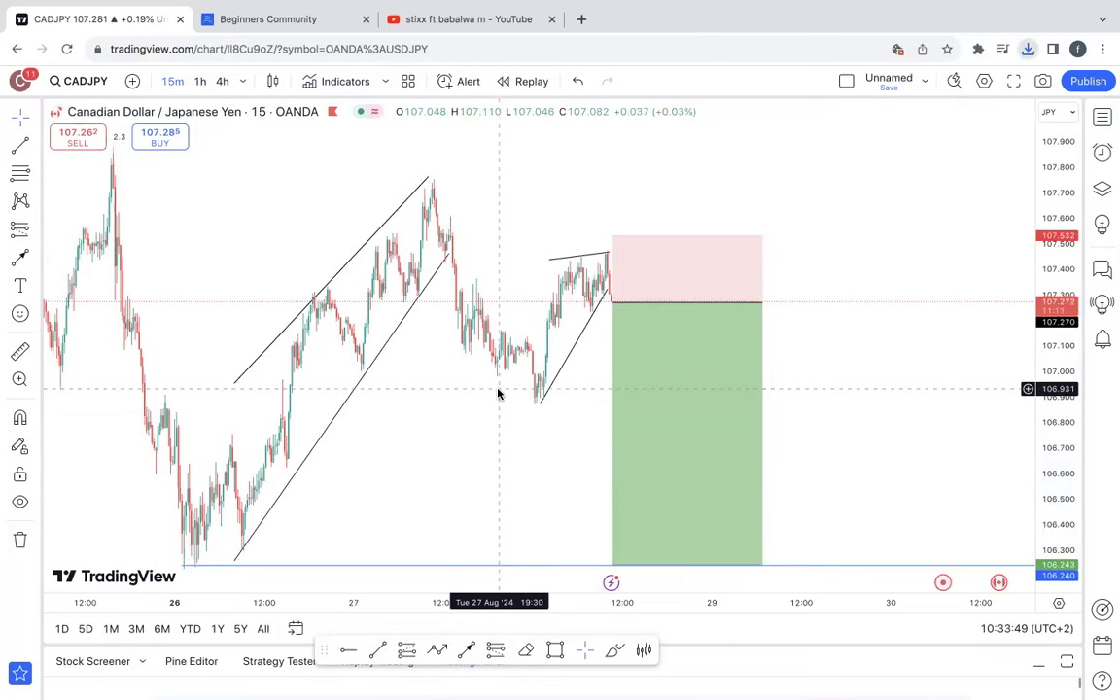
# - Switch between the USDJPY and CADJPY charts to compare their corrective channels and short setups
pyautogui.click(1101, 119)
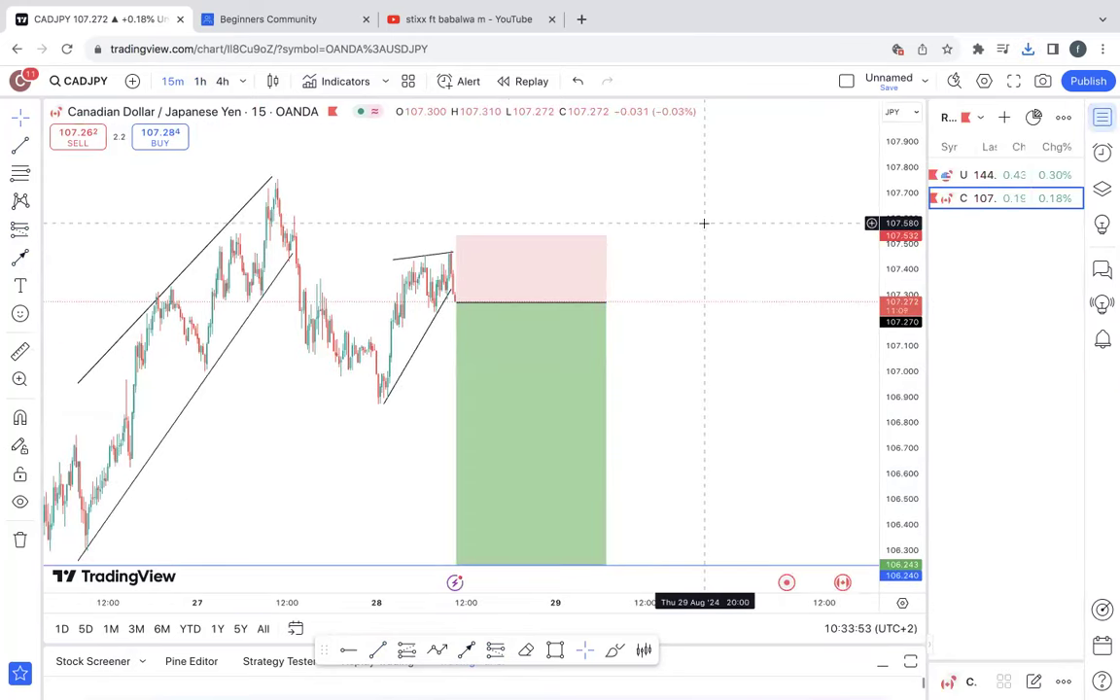
pyautogui.click(1018, 175)
pyautogui.click(964, 198)
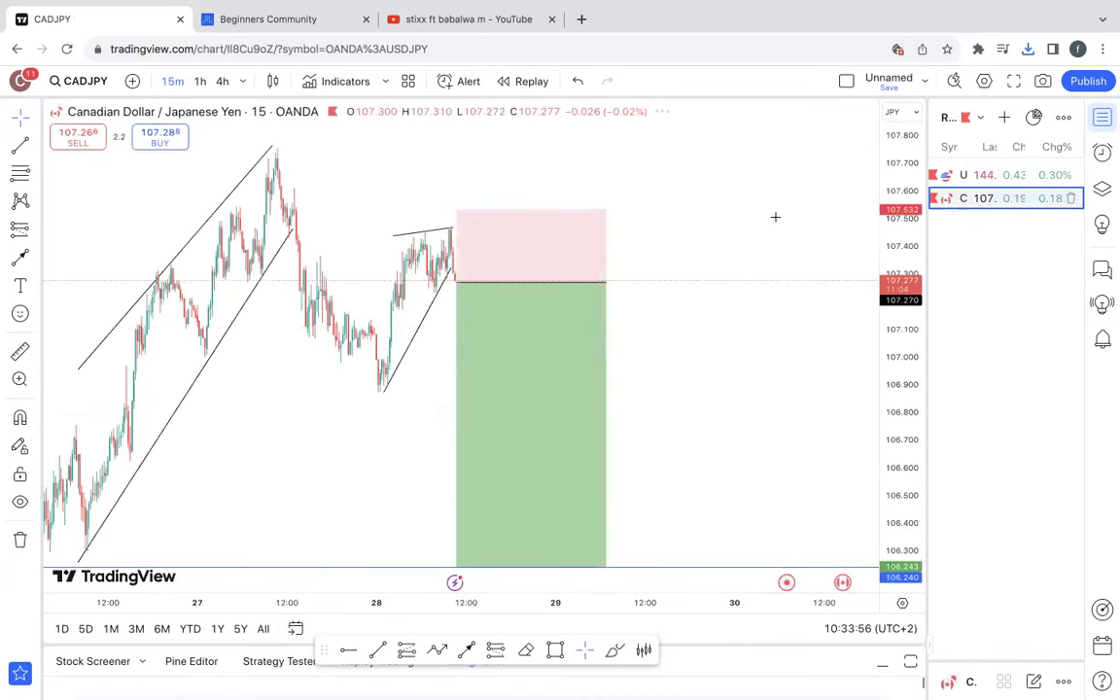
pyautogui.click(580, 239)
pyautogui.moveTo(721, 214); pyautogui.dragTo(805, 239)
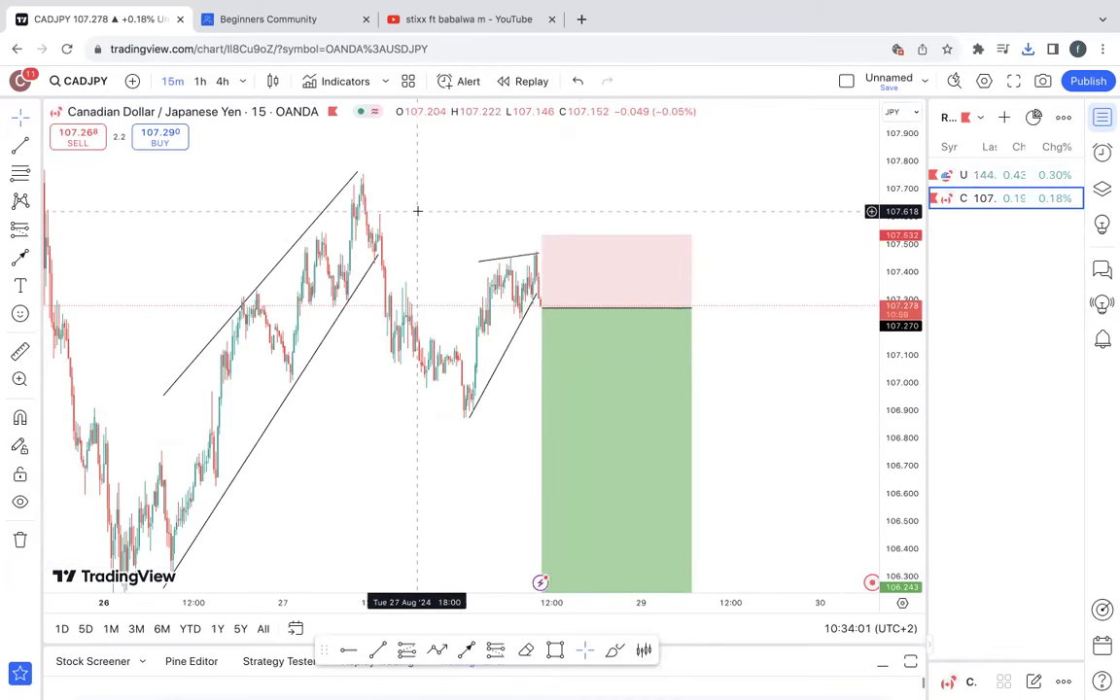
pyautogui.click(1105, 119)
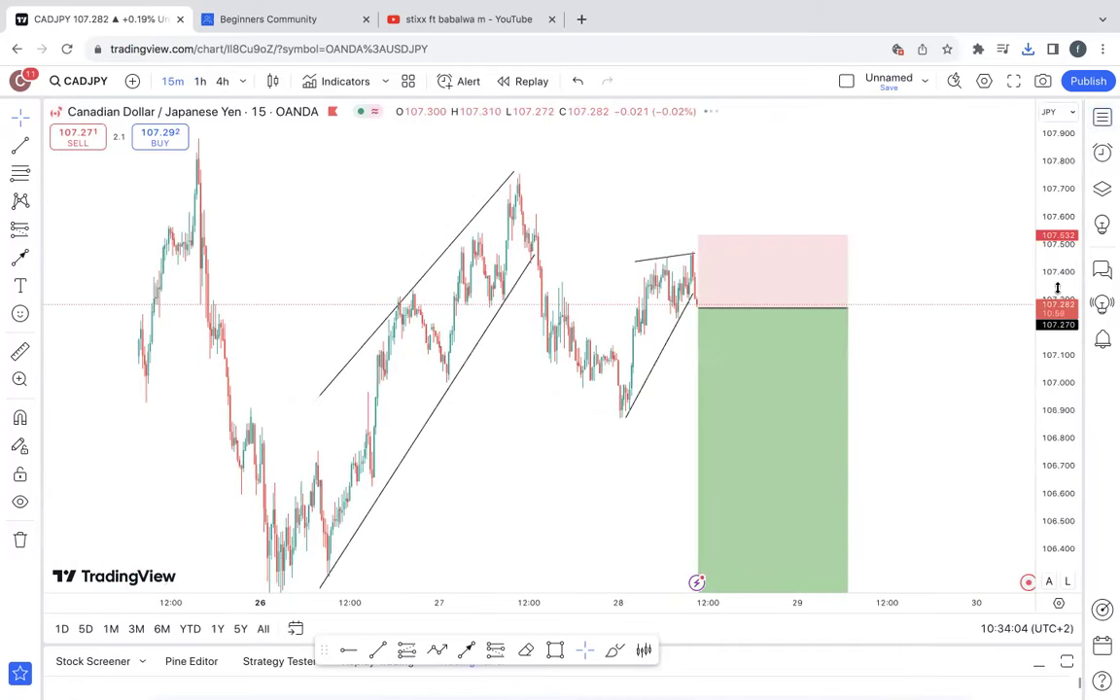
pyautogui.moveTo(1058, 287); pyautogui.dragTo(1057, 387)
pyautogui.moveTo(977, 350); pyautogui.dragTo(934, 312)
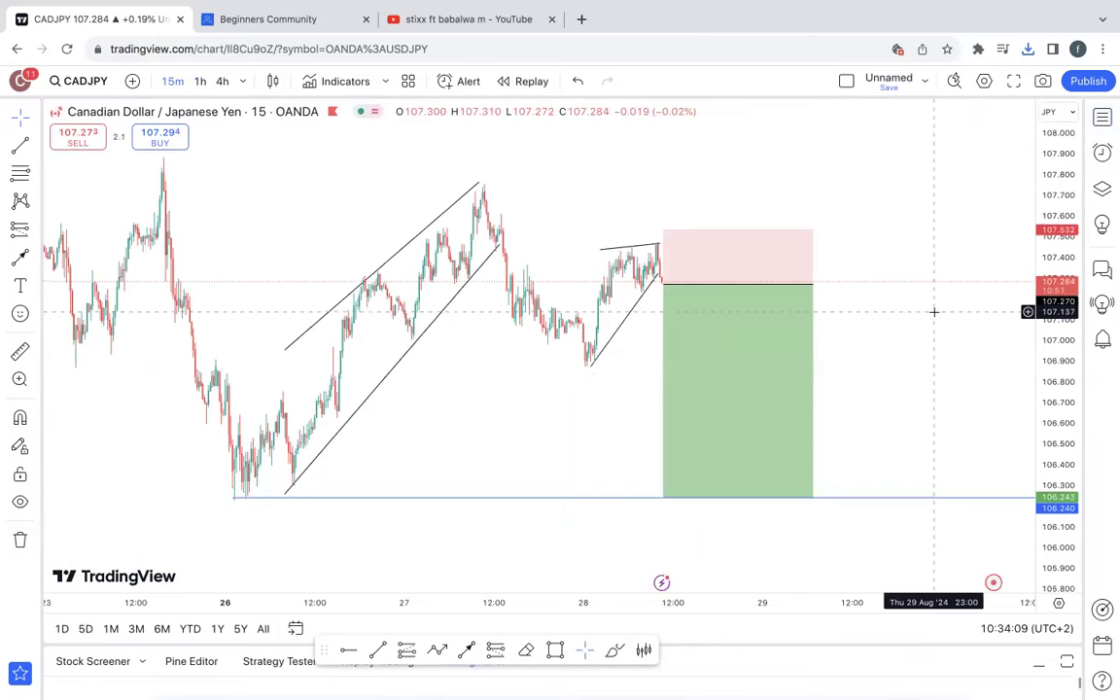
pyautogui.press('Down')
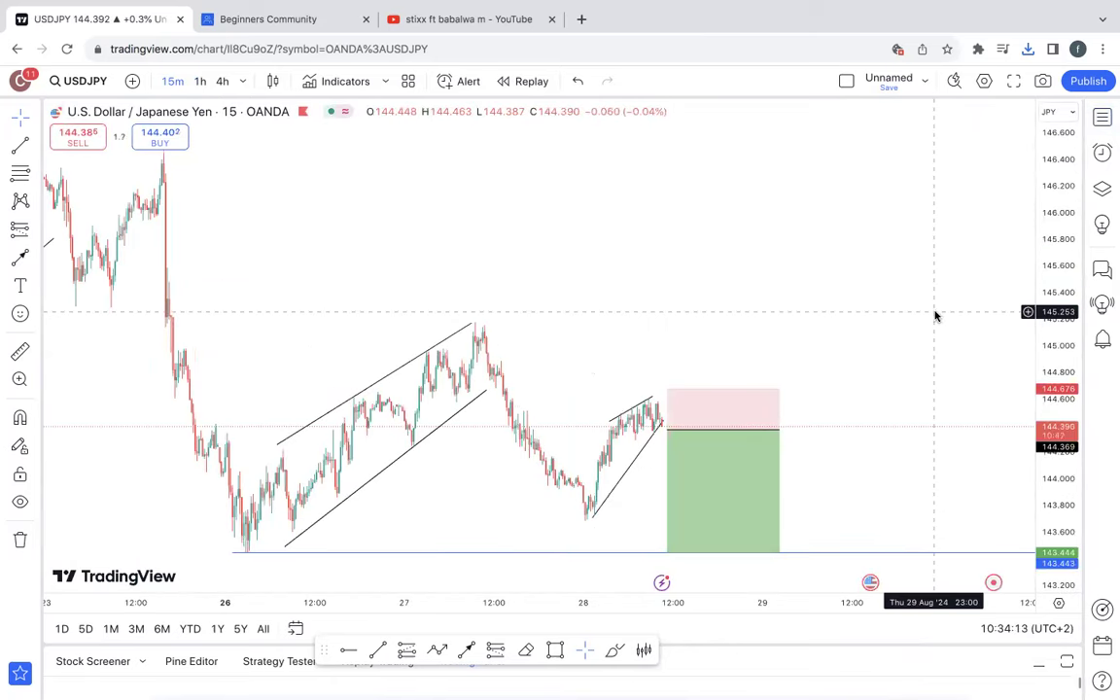
pyautogui.hotkey('shift', 'space')
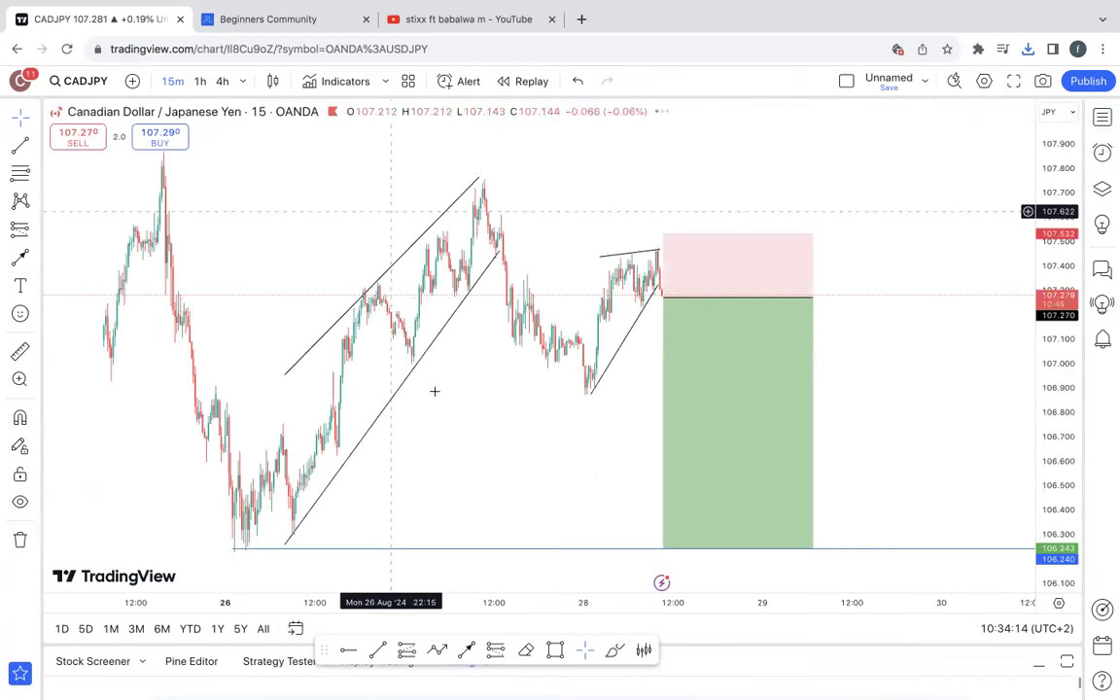
pyautogui.moveTo(449, 431); pyautogui.dragTo(476, 443)
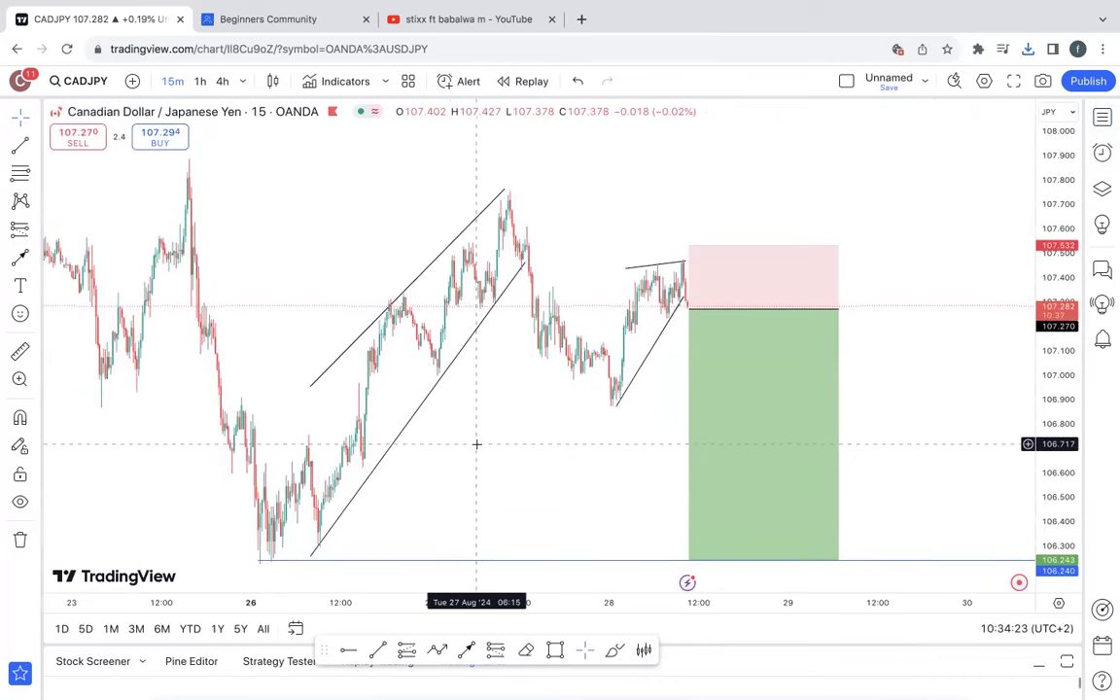
# - Refit the upper 26–27 August CADJPY trend line to run from about 106.912 on 26 August to about 107.747 on 27 August
pyautogui.click(504, 191)
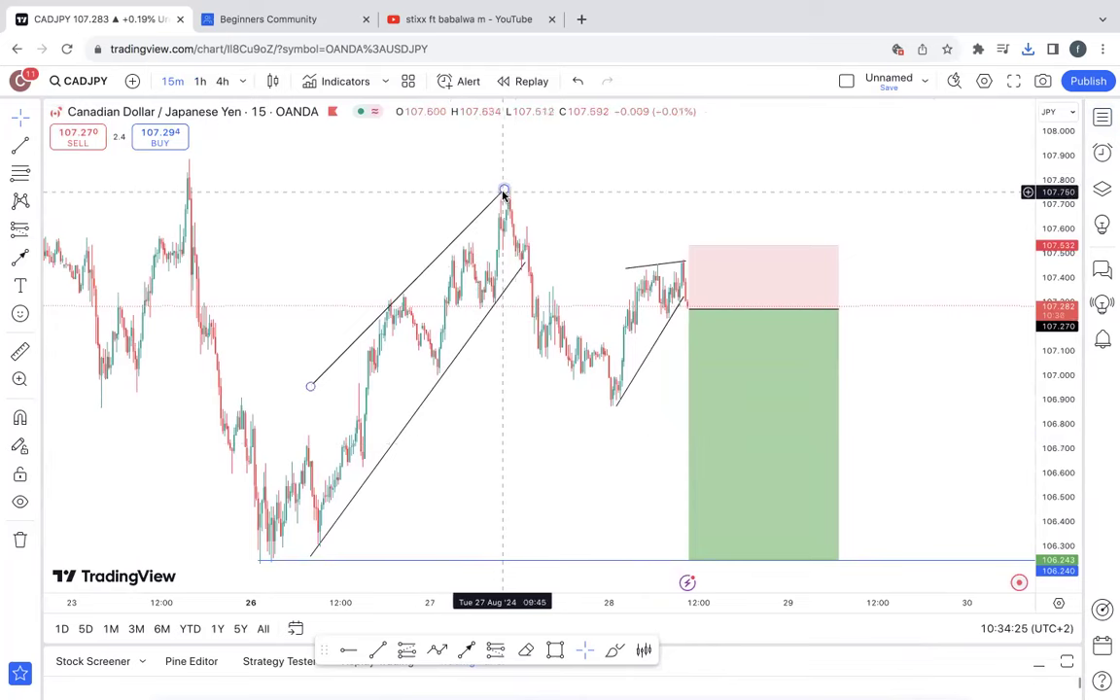
pyautogui.moveTo(512, 197); pyautogui.dragTo(516, 195)
pyautogui.moveTo(310, 386); pyautogui.dragTo(279, 397)
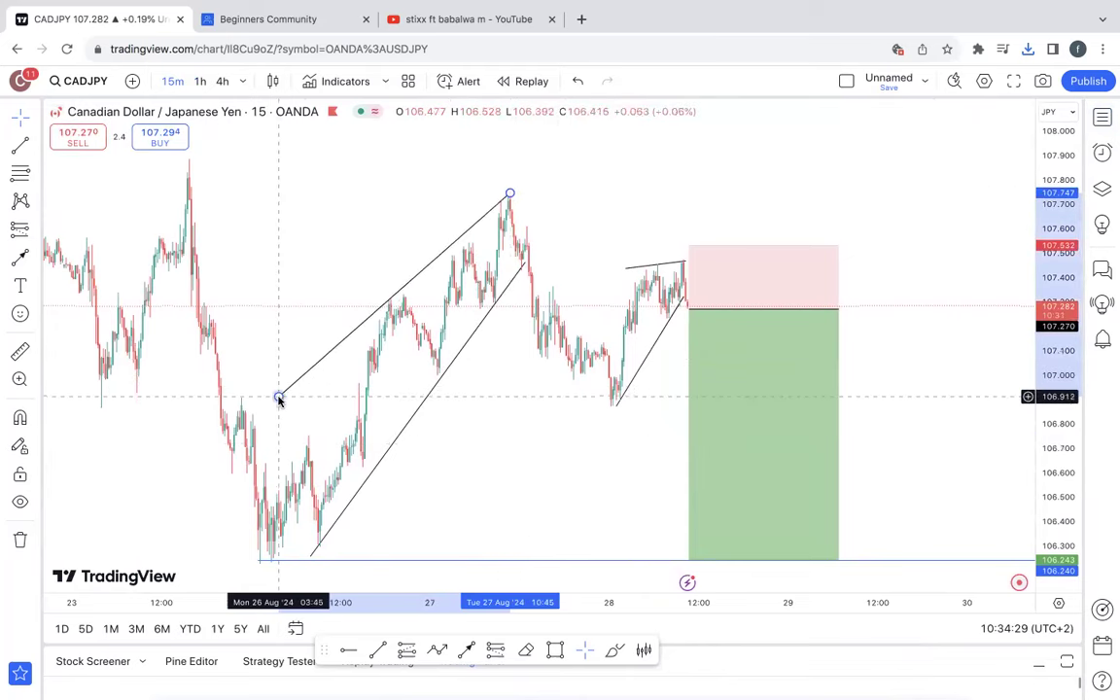
pyautogui.click(451, 495)
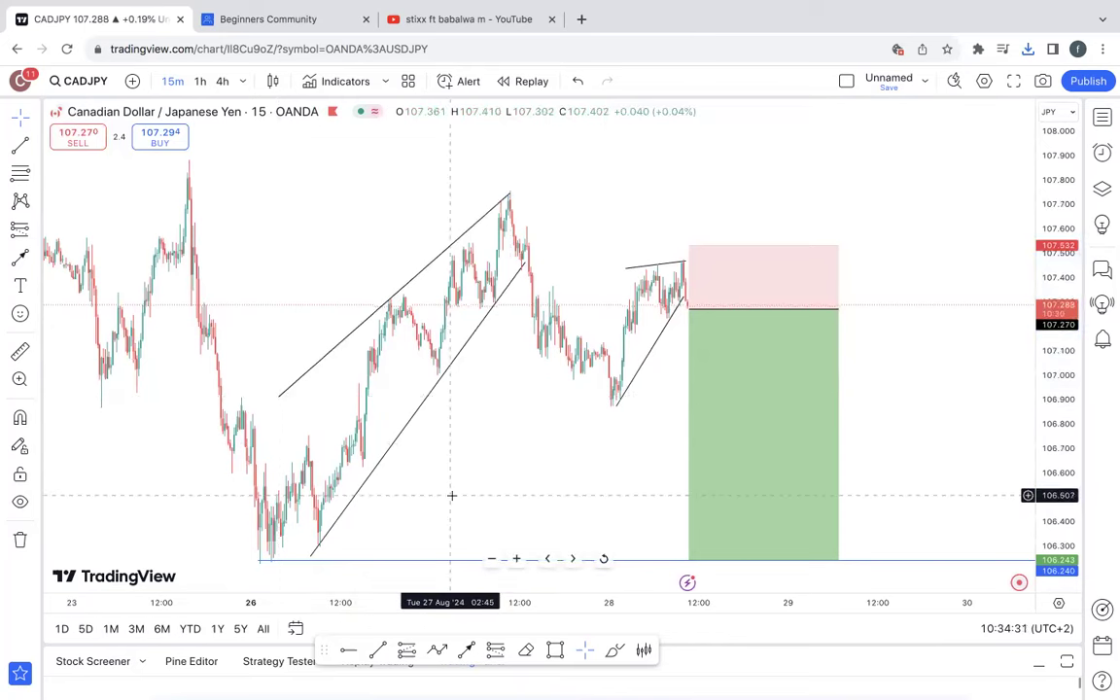